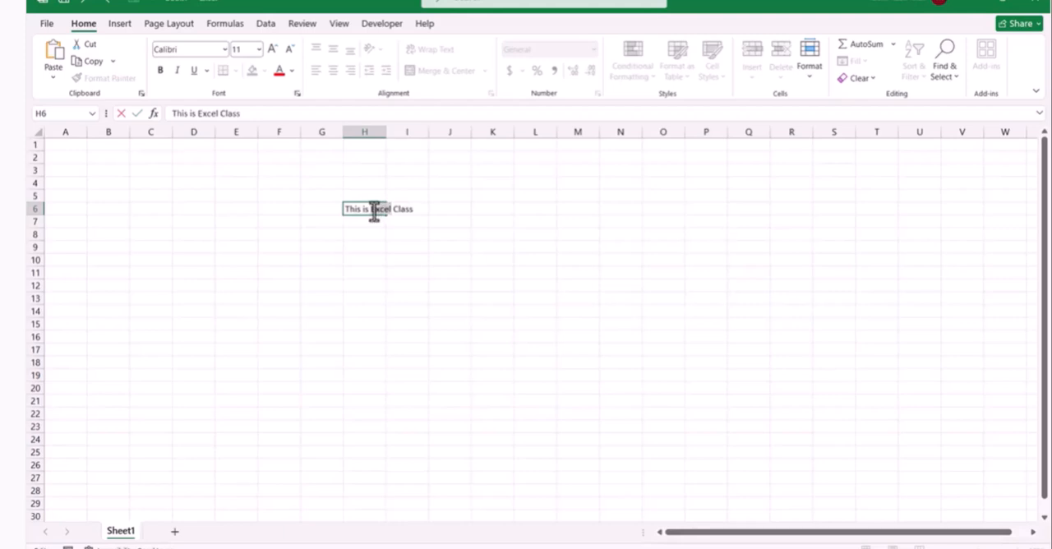
Autofit column H's width to the text in cell H6
double_click(357, 210)
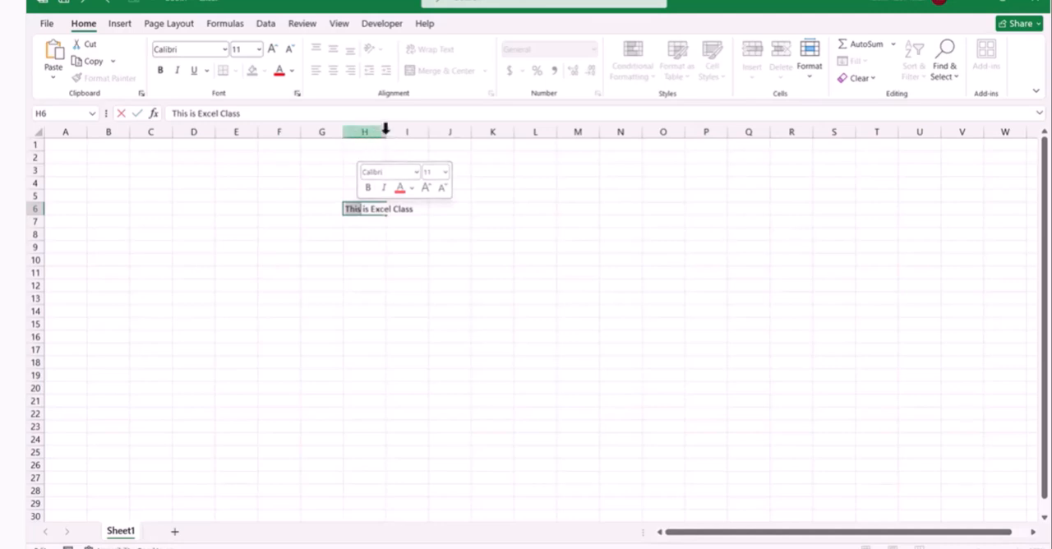
click(391, 220)
click(380, 212)
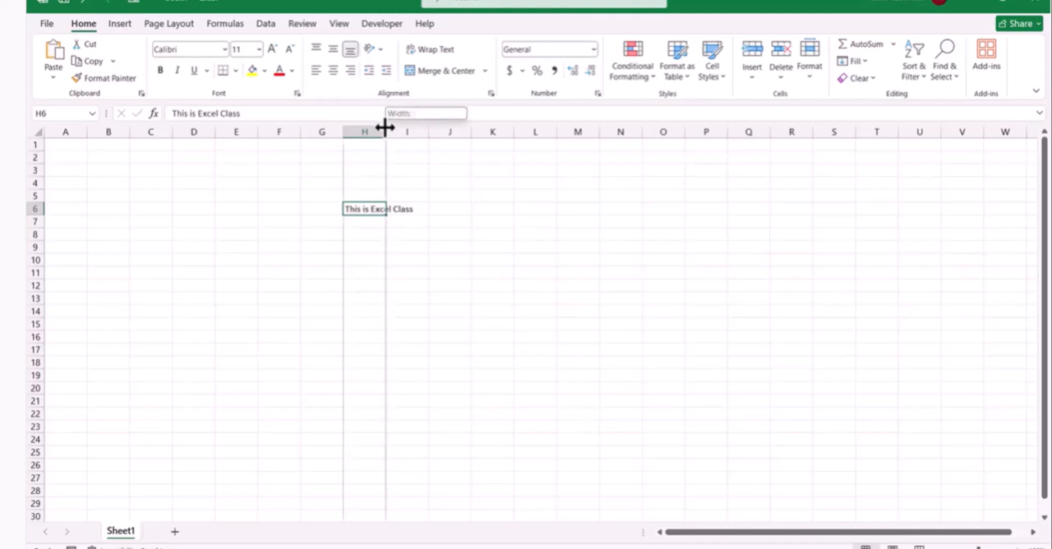
double_click(385, 127)
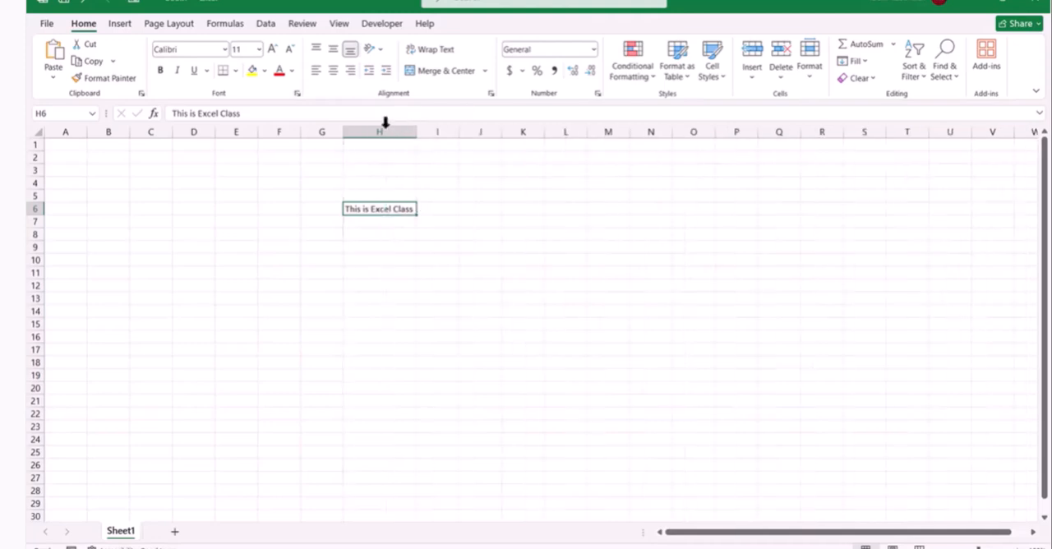
Make the whole text "This is Excel Class" in cell H6 bold
click(370, 218)
click(370, 211)
double_click(369, 210)
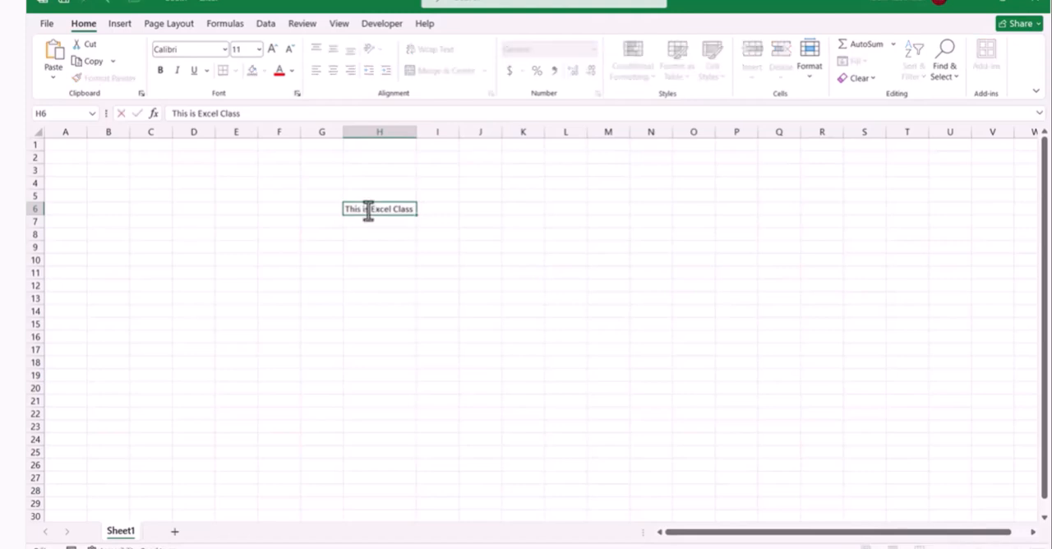
triple_click(368, 209)
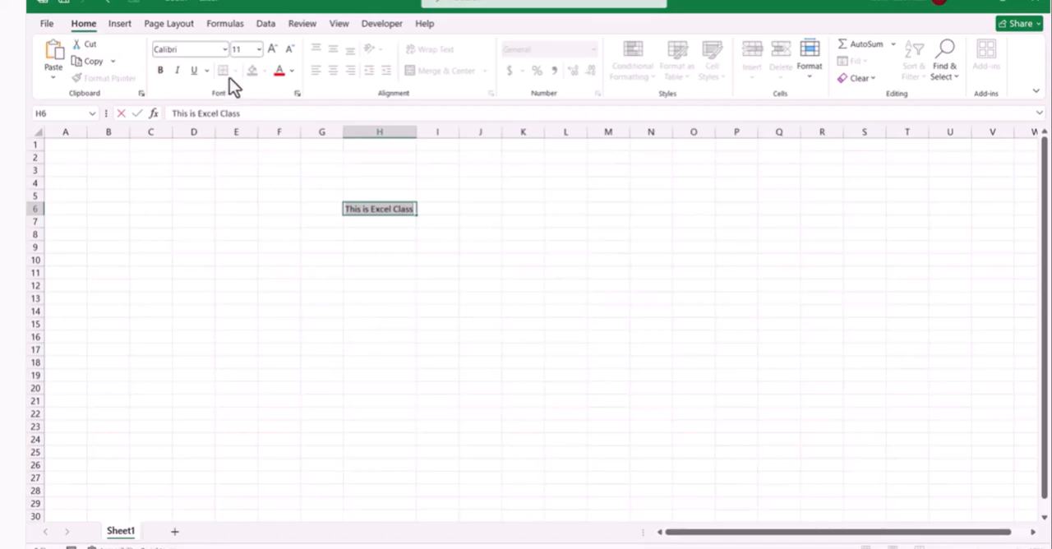
click(159, 73)
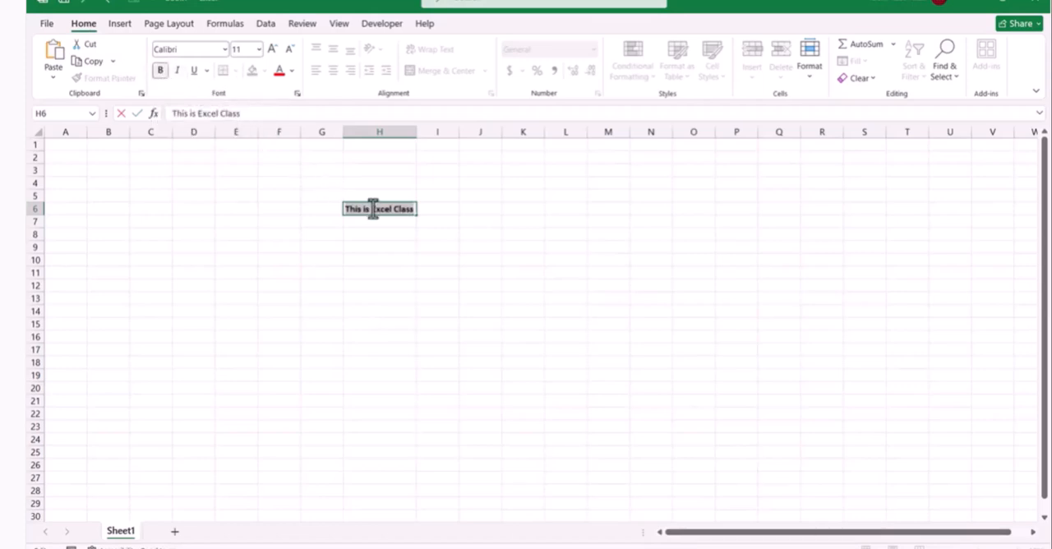
click(428, 209)
Remove the bold formatting from cell H6
scroll(407, 211, up, 5)
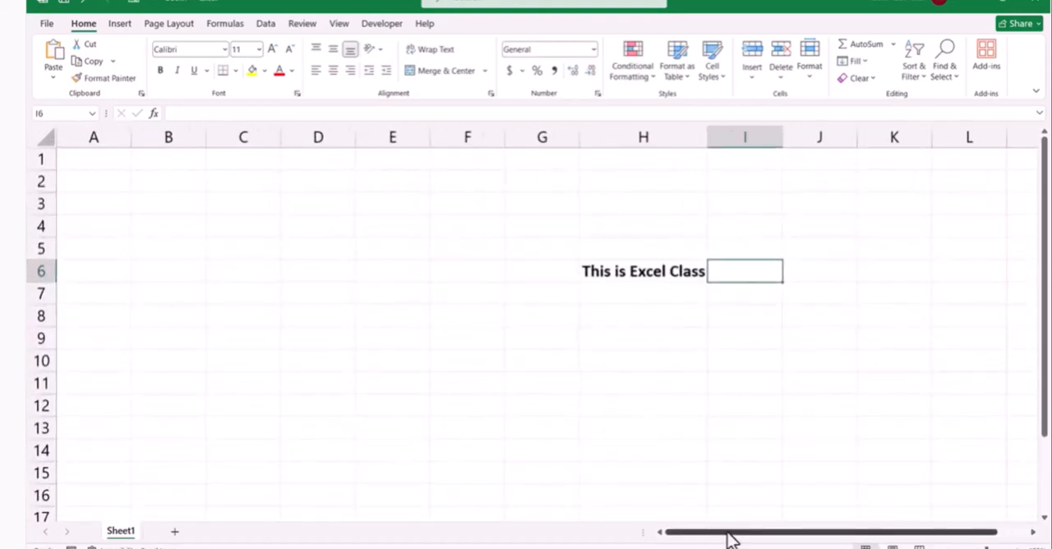
scroll(740, 541, right, 1)
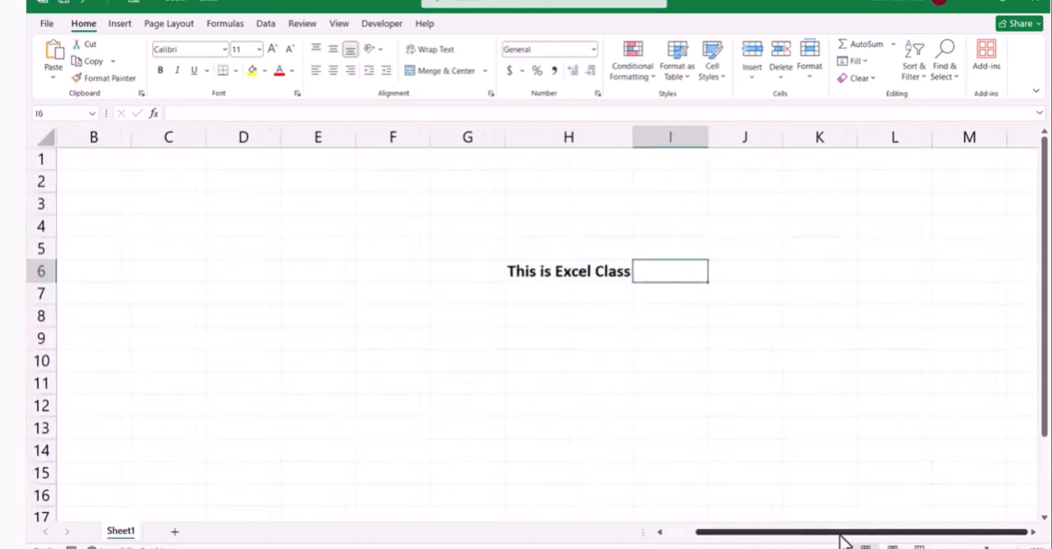
click(577, 277)
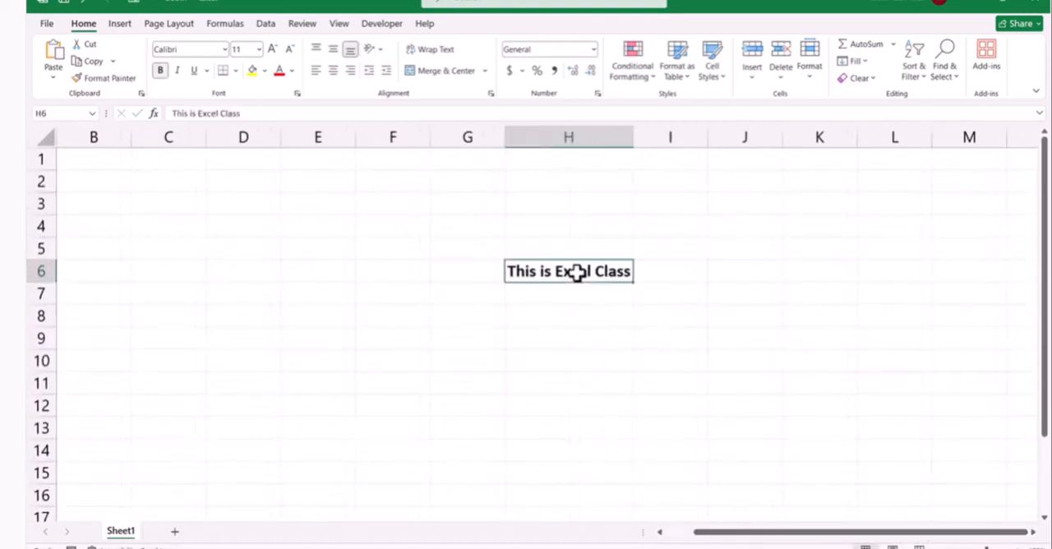
click(162, 71)
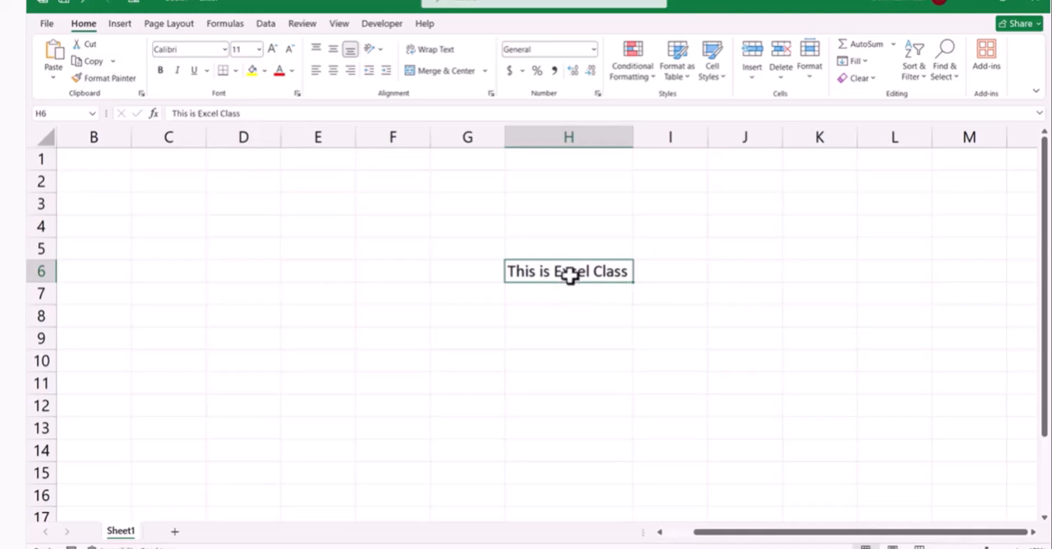
Italicize and underline the text in cell H6
click(172, 71)
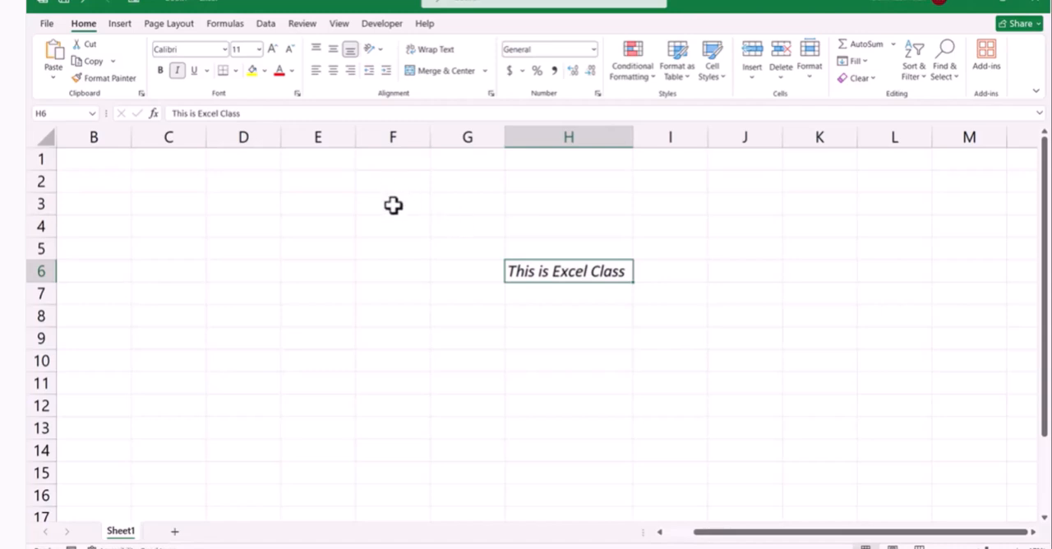
click(196, 71)
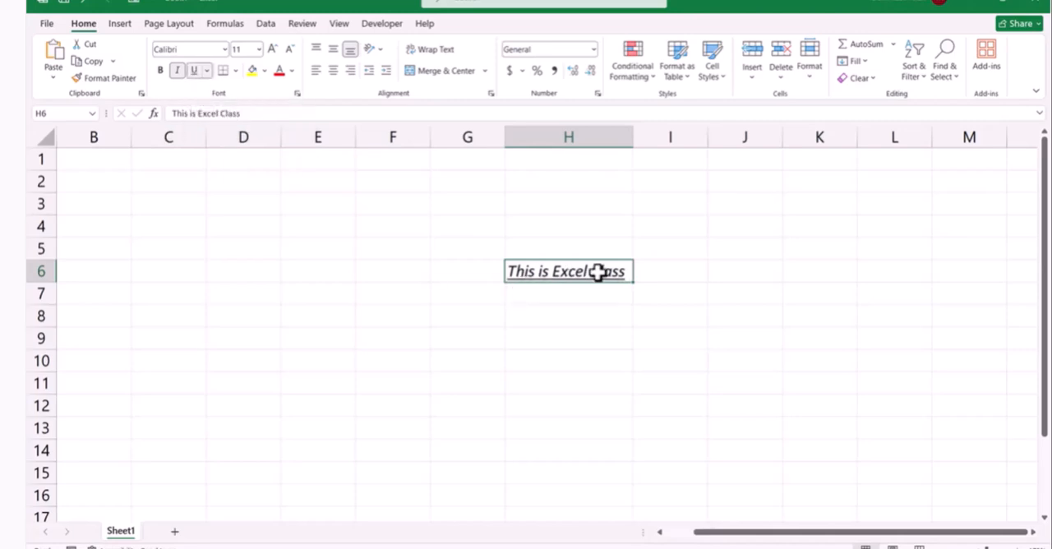
scroll(578, 292, up, 1)
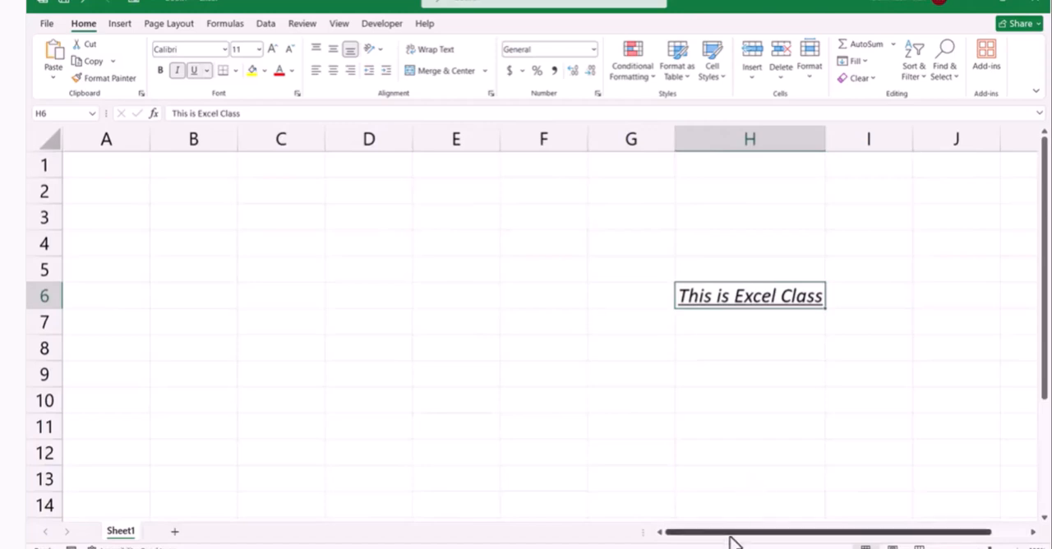
drag(765, 533, 985, 530)
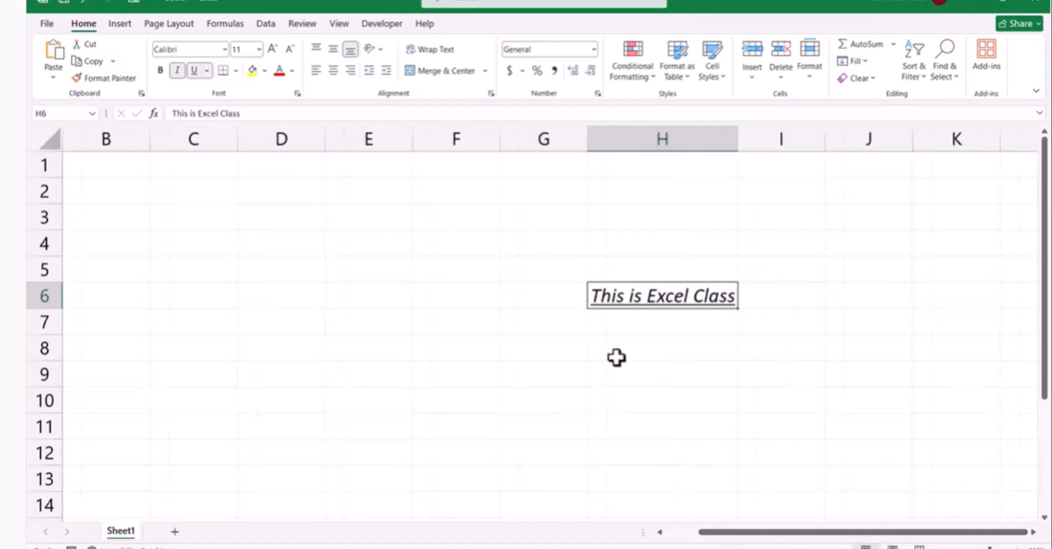
Replace the underline and italic formatting in cell H6 with a double underline
click(195, 72)
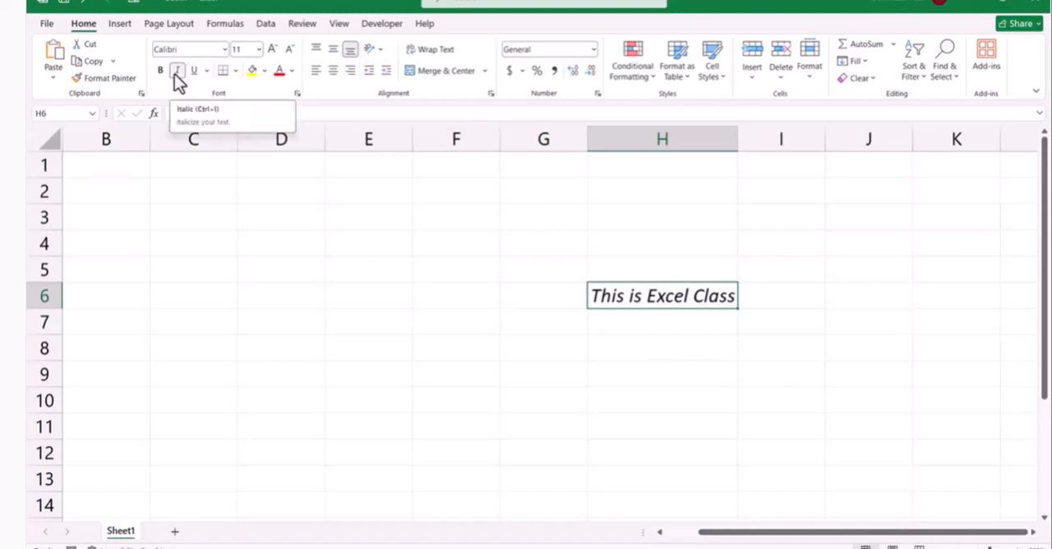
click(176, 72)
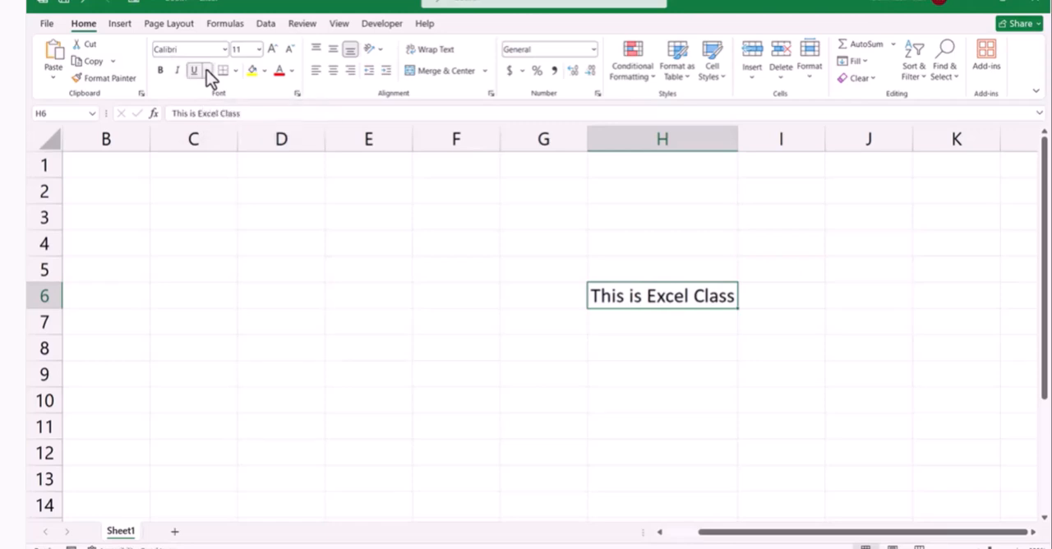
click(206, 70)
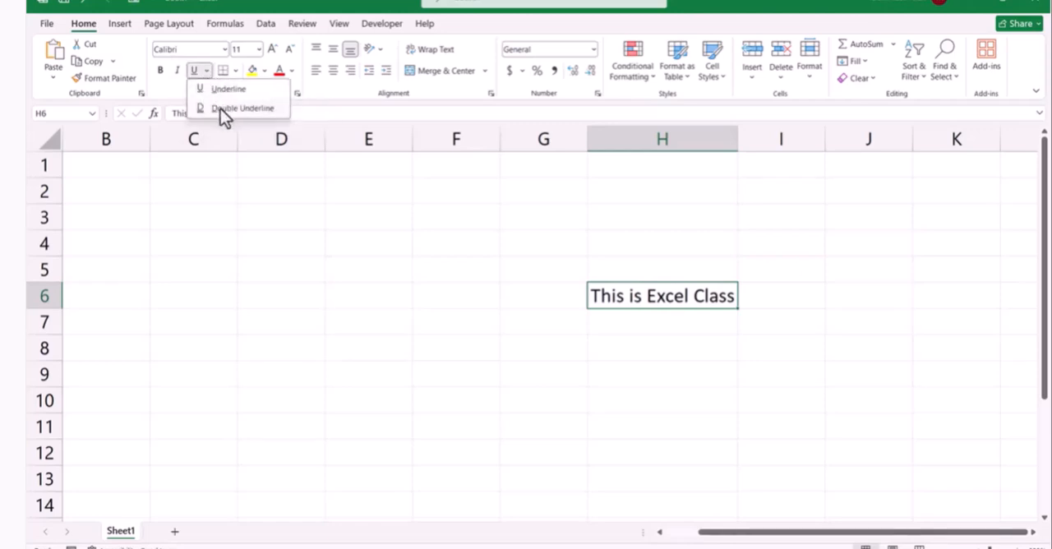
click(221, 108)
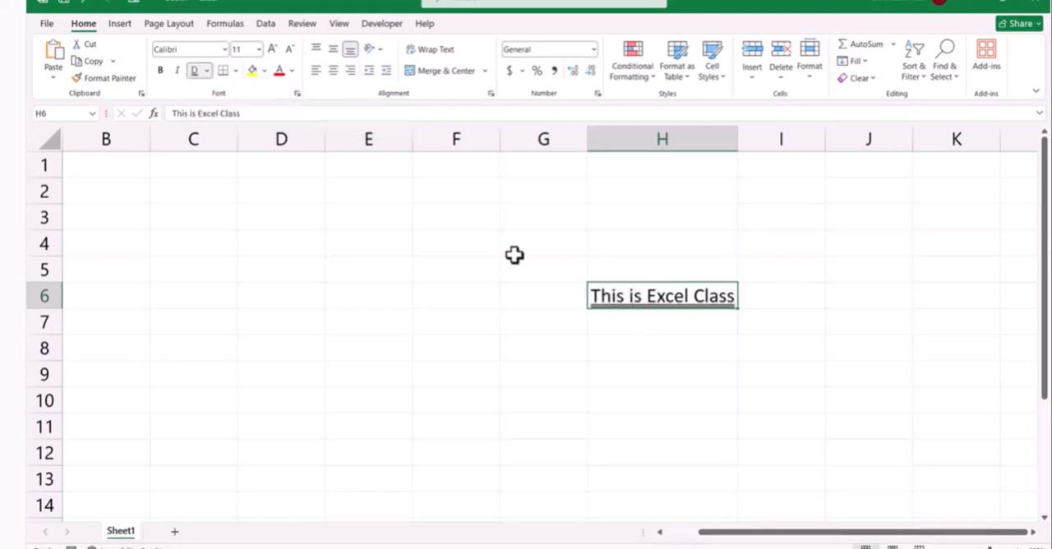
Remove the double underline from cell H6 and set its font to Arial Black
click(194, 70)
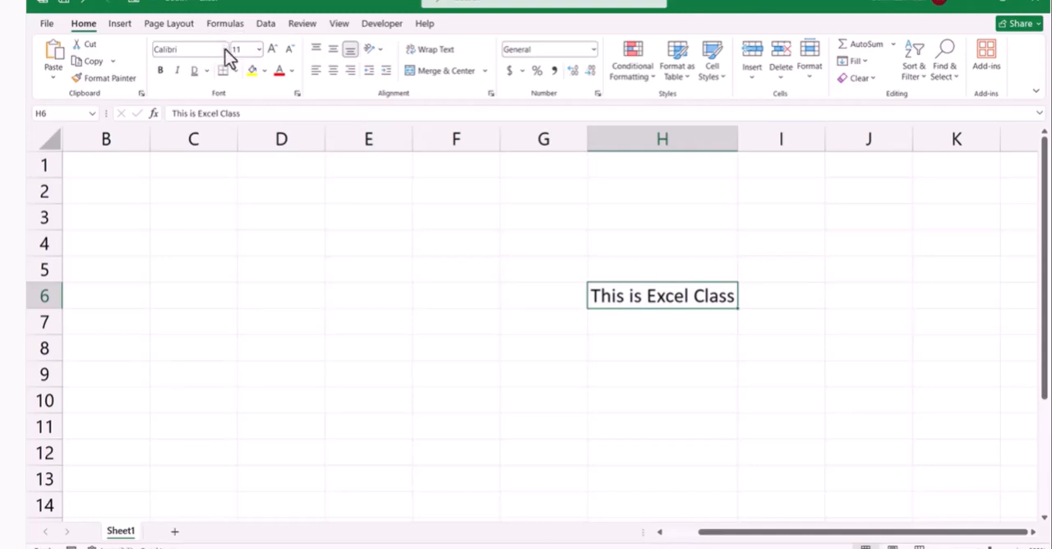
click(182, 50)
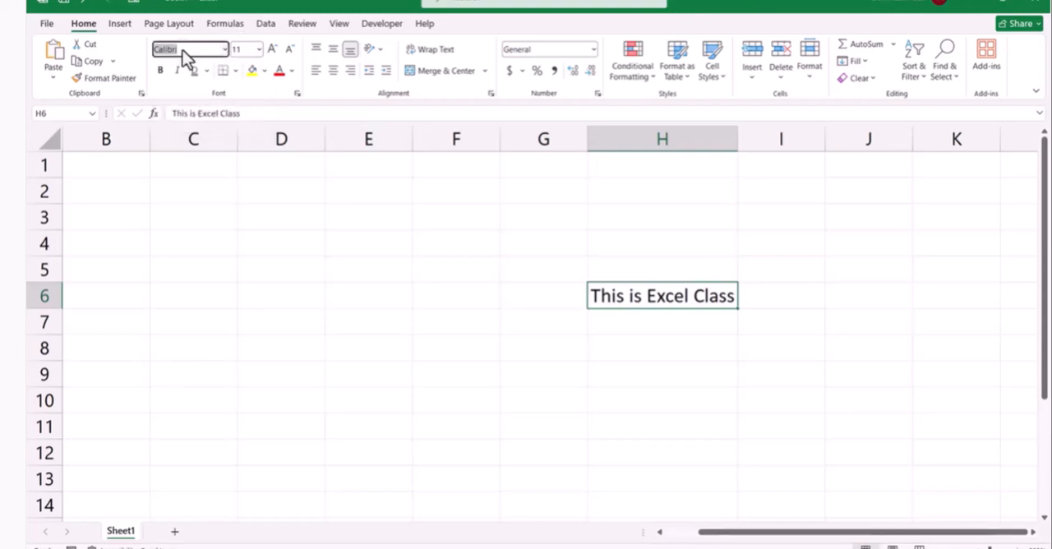
click(225, 49)
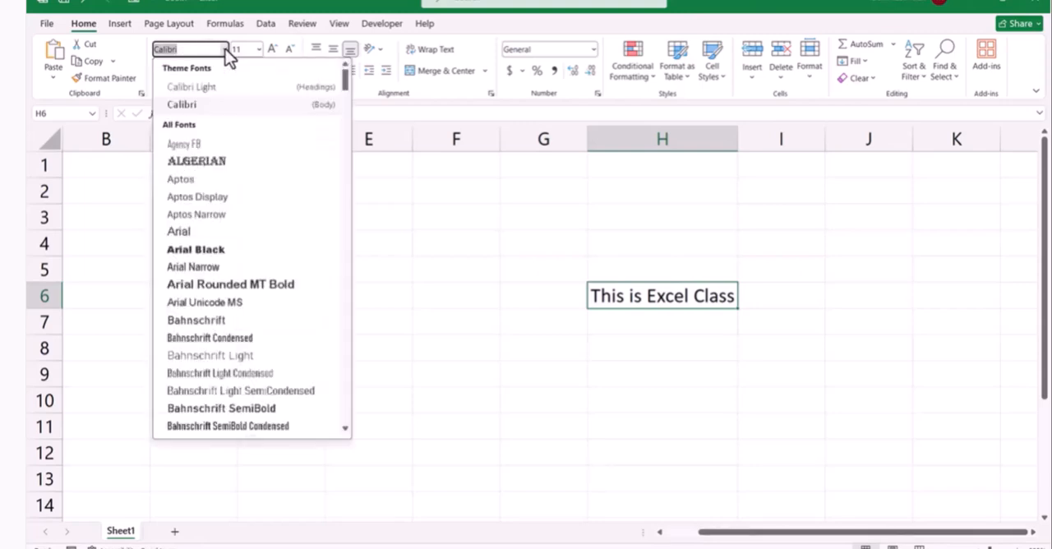
click(216, 249)
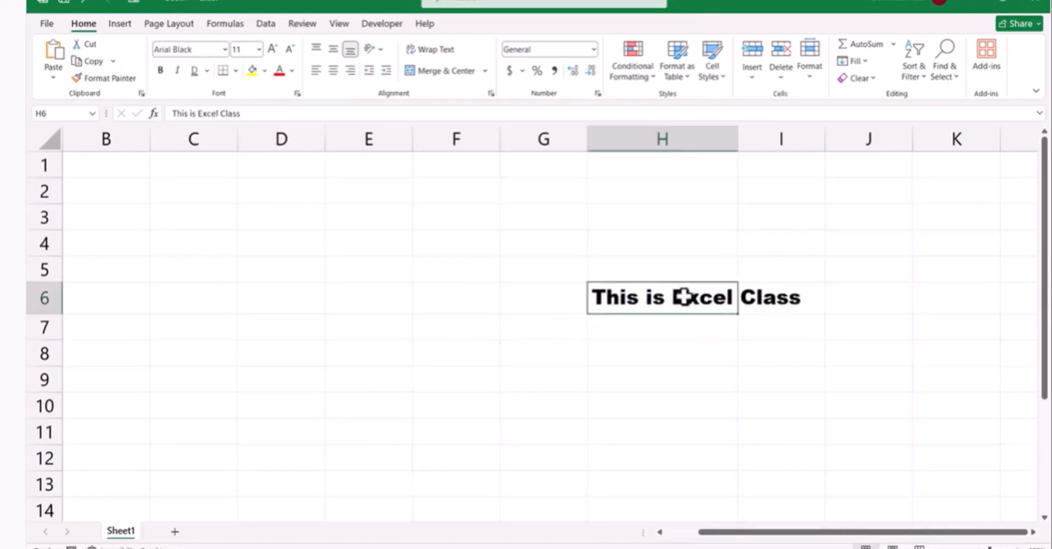
Set the font of cell H6 to Algerian
click(226, 49)
scroll(238, 238, down, 2)
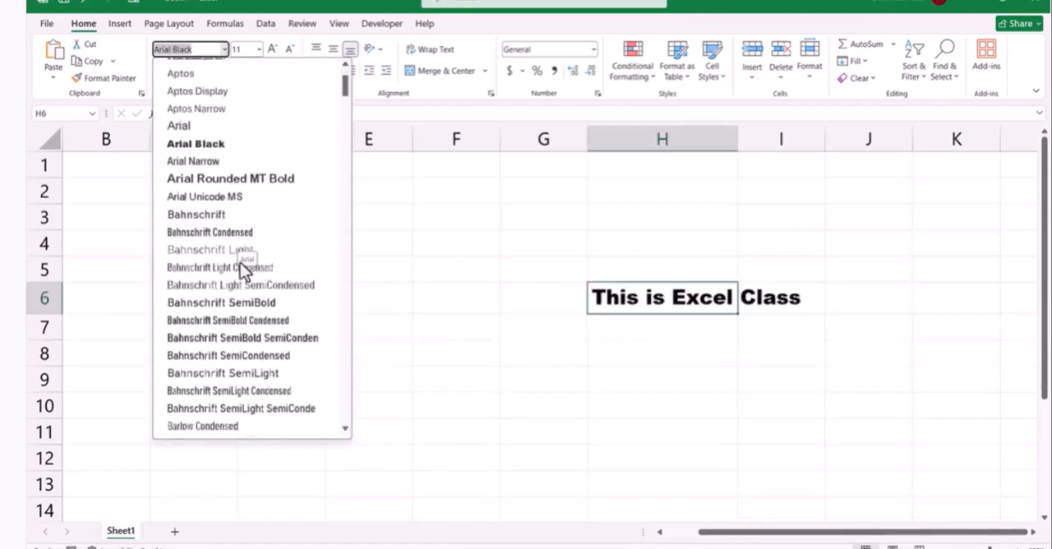
scroll(261, 288, up, 2)
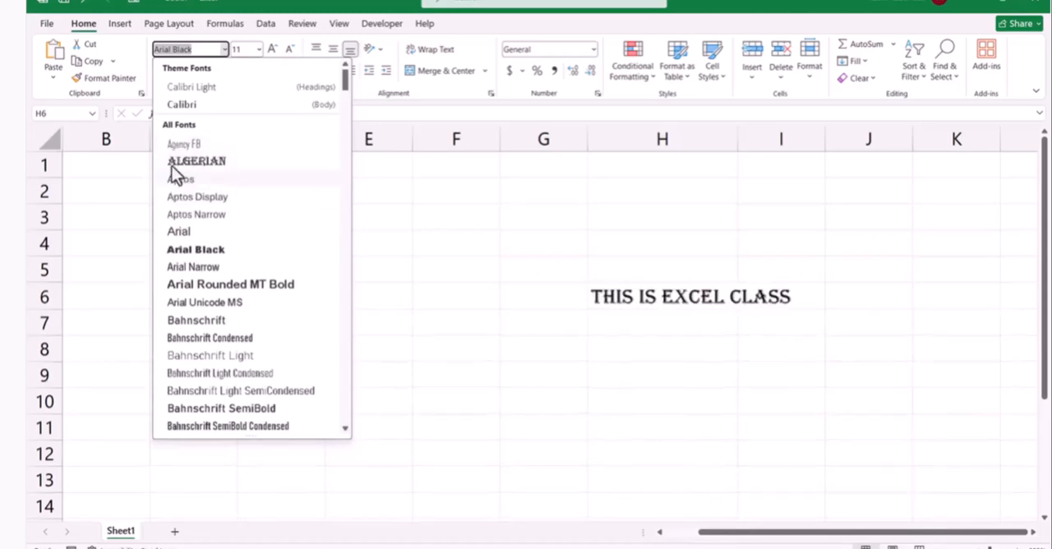
click(225, 165)
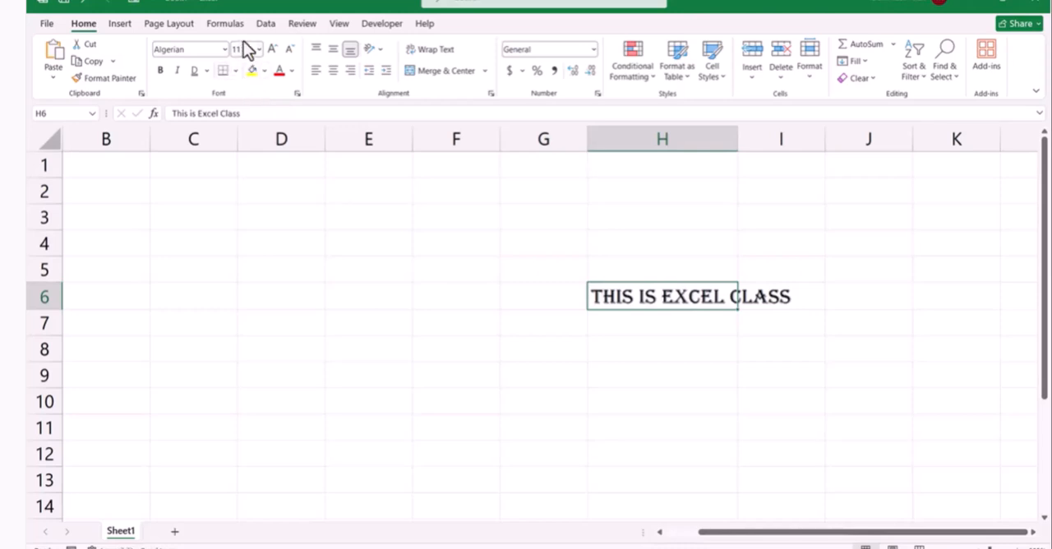
Set the font color of cell H6 to the standard blue
click(291, 72)
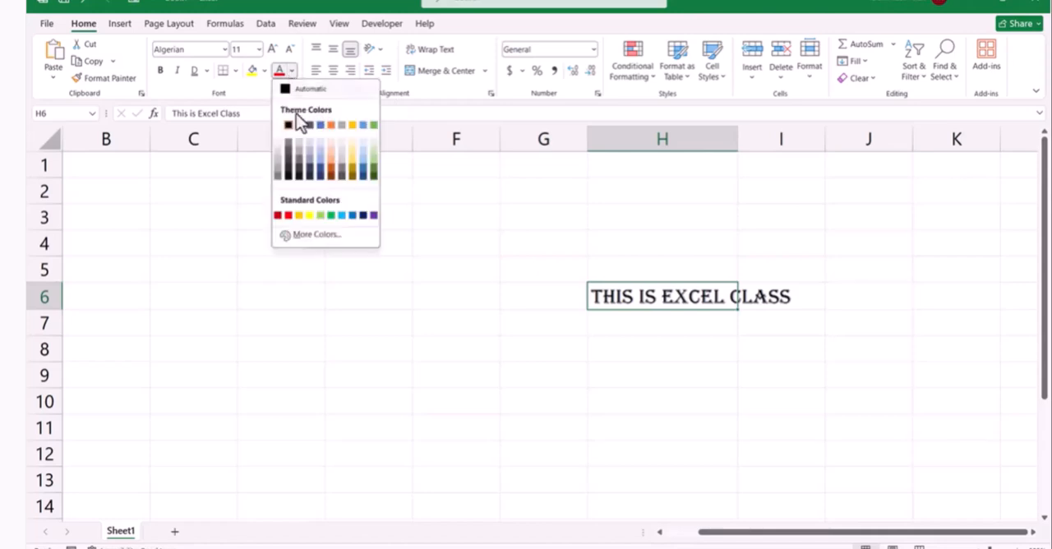
click(353, 216)
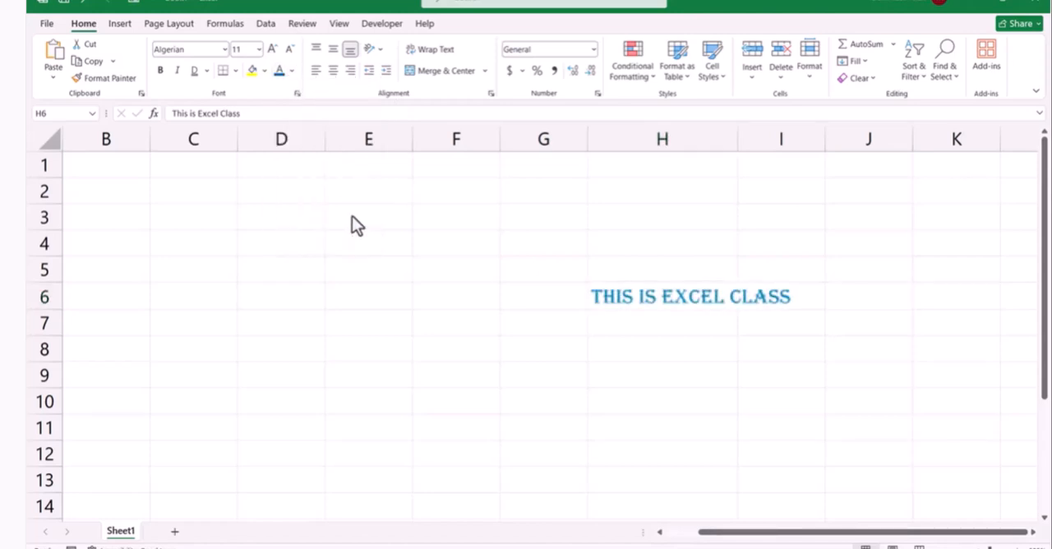
Apply the custom font color #0070C0 to cell H6, using the RGB color model
click(292, 71)
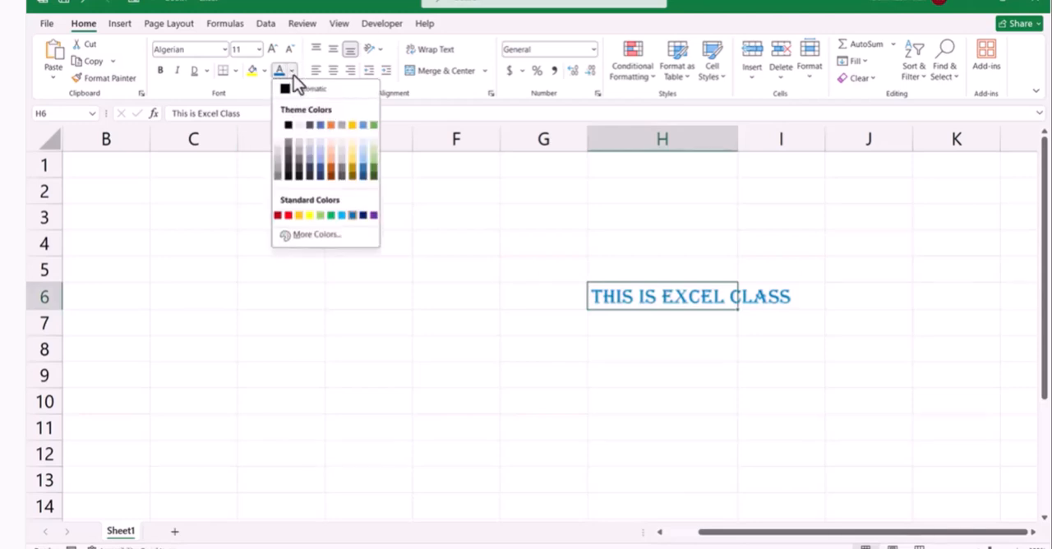
click(315, 236)
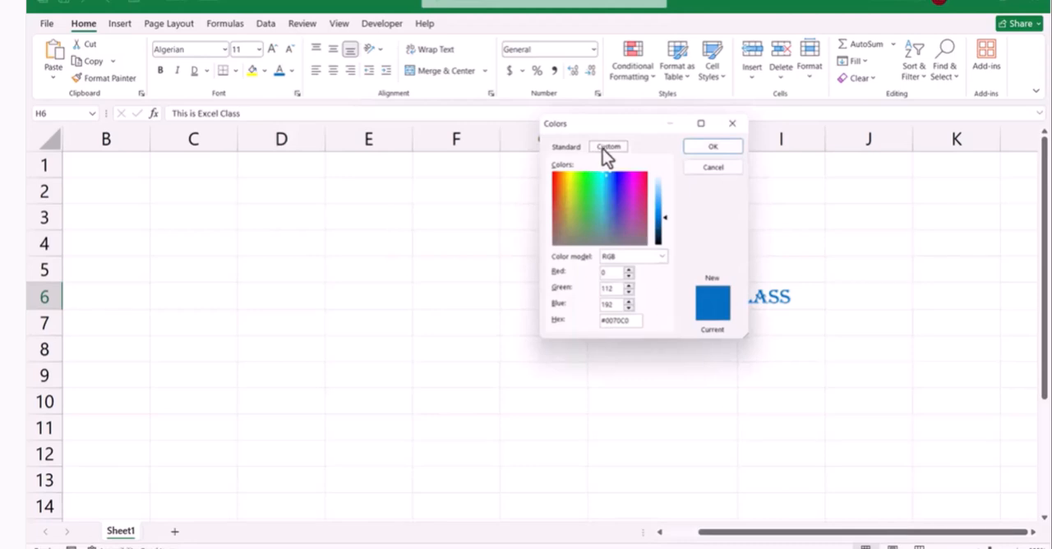
click(626, 321)
mouse_move(627, 323)
mouse_down()
mouse_move(595, 321)
mouse_move(608, 321)
mouse_up()
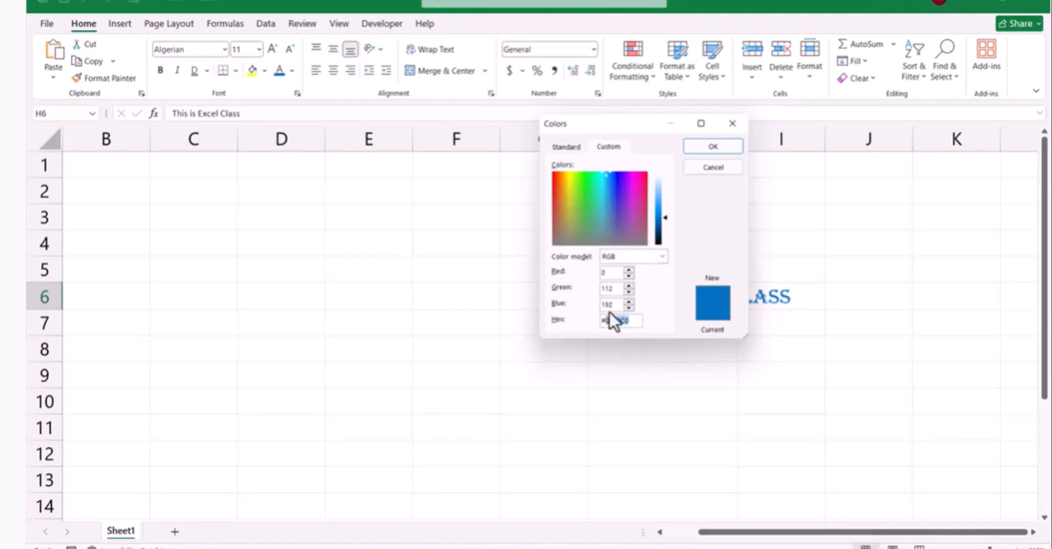
click(662, 257)
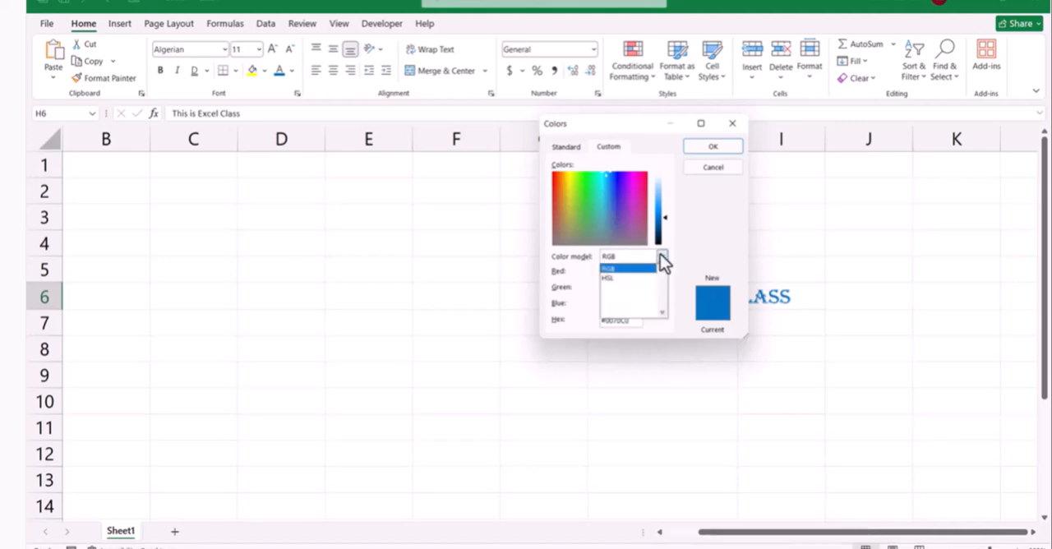
click(617, 268)
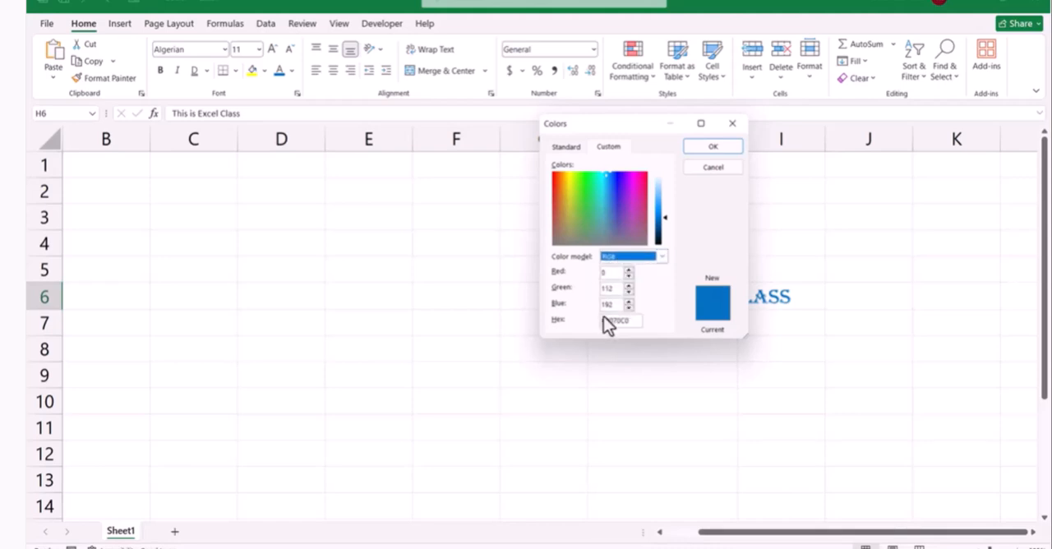
drag(632, 321, 579, 325)
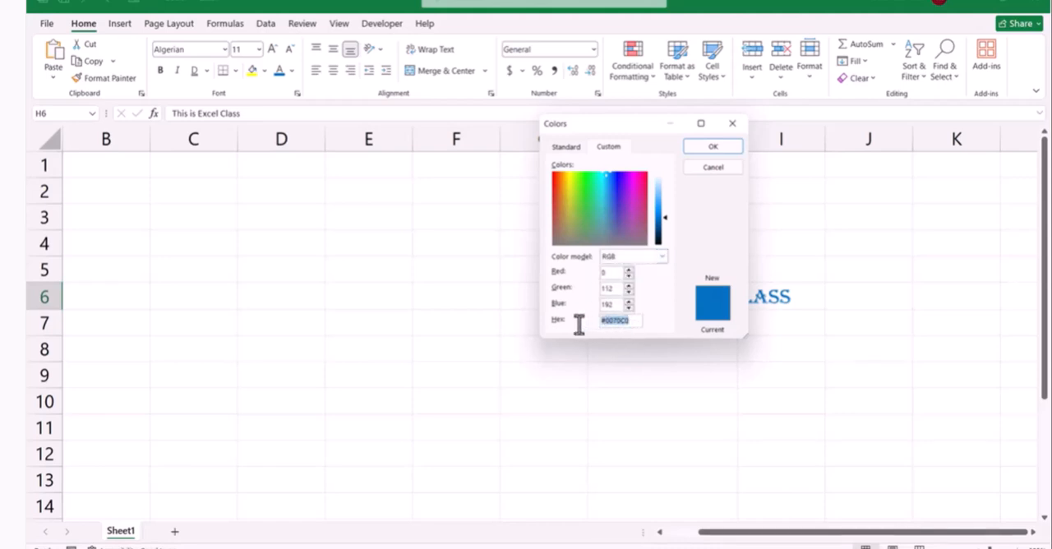
click(623, 320)
click(707, 151)
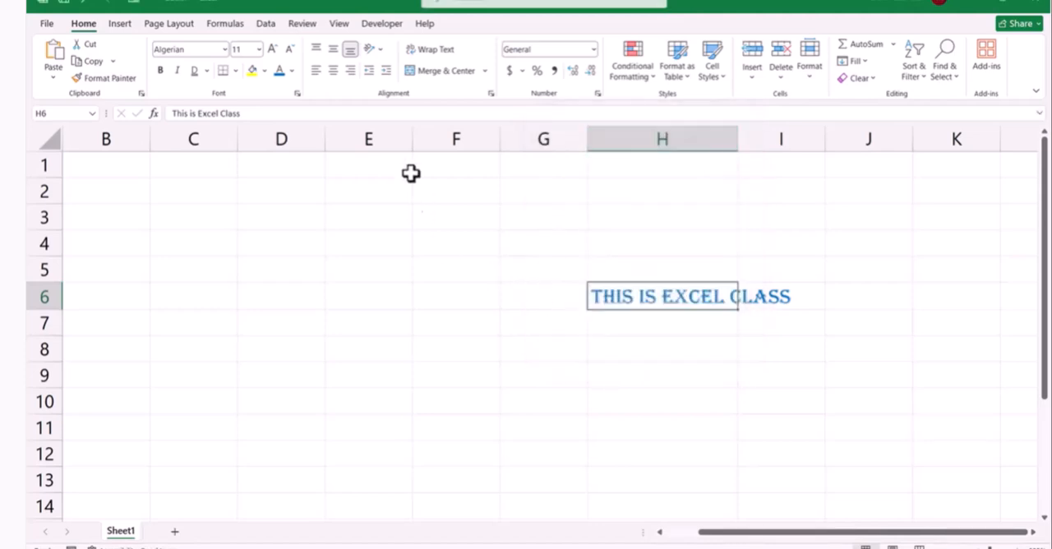
click(752, 298)
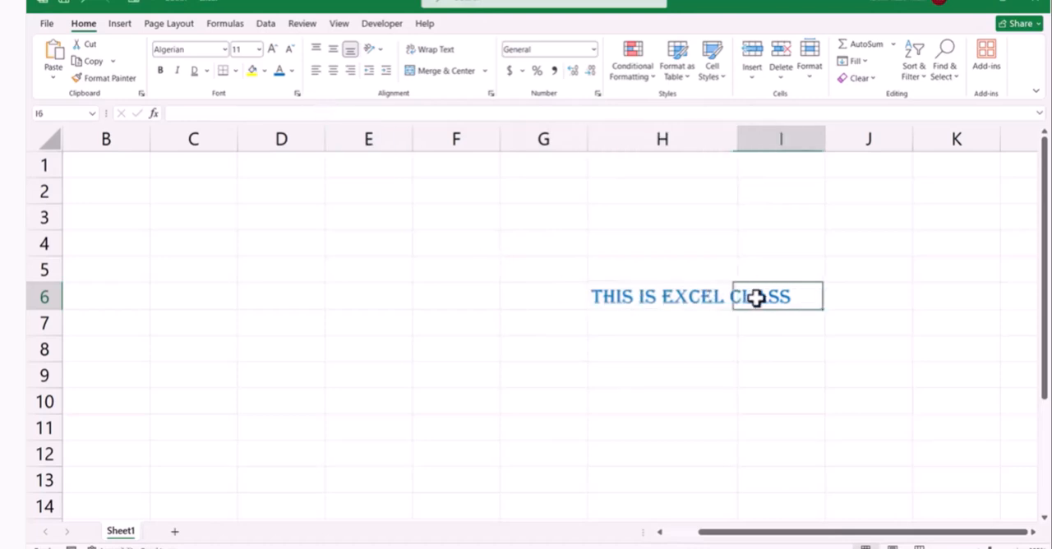
Fill cell H6 with a light blue theme color and autofit column H to its text
click(707, 296)
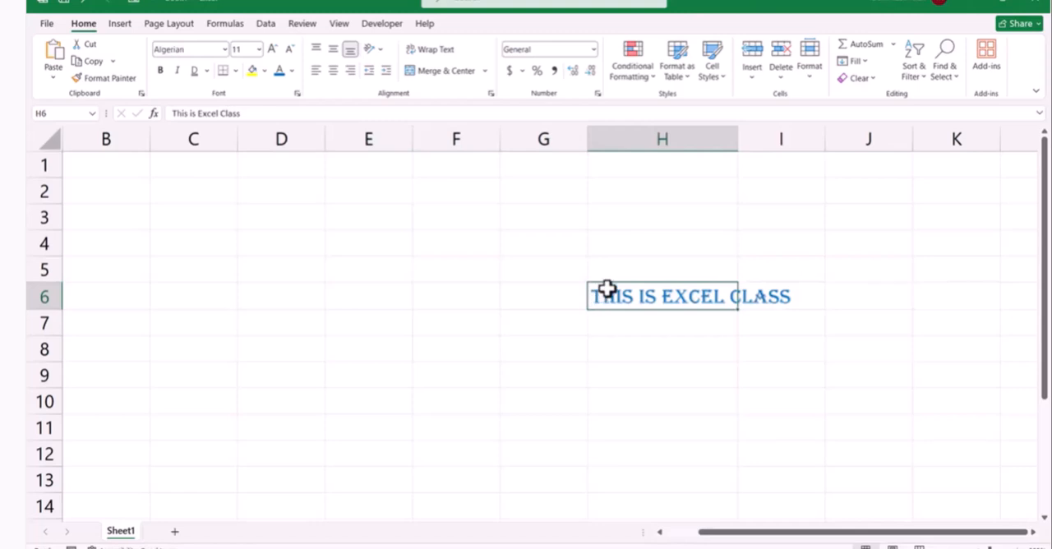
click(264, 73)
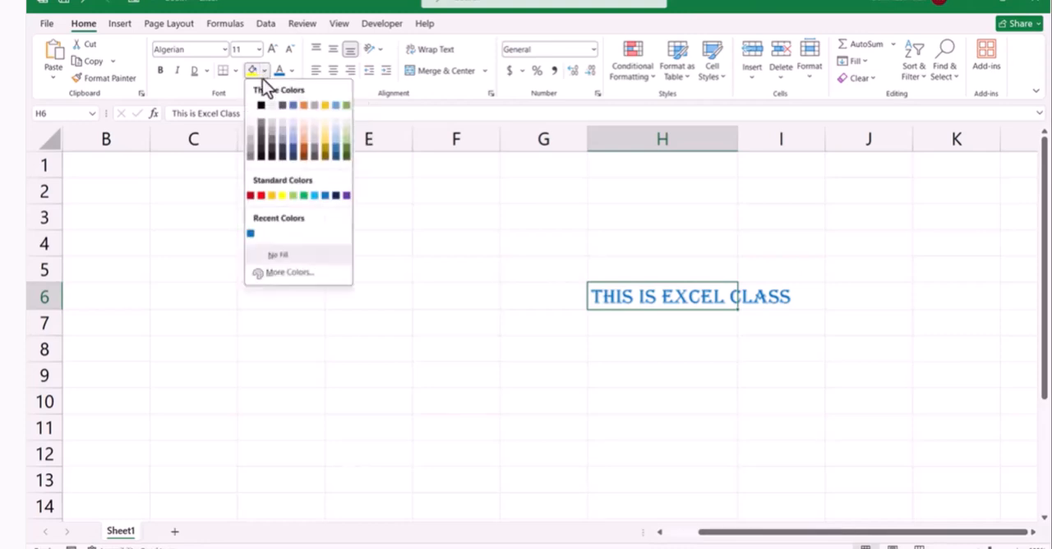
click(336, 149)
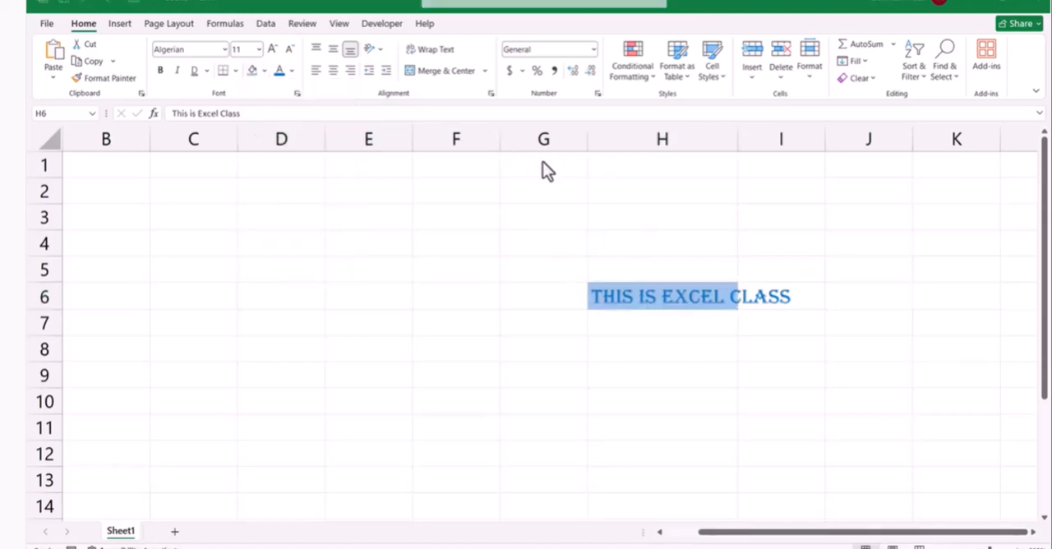
click(735, 129)
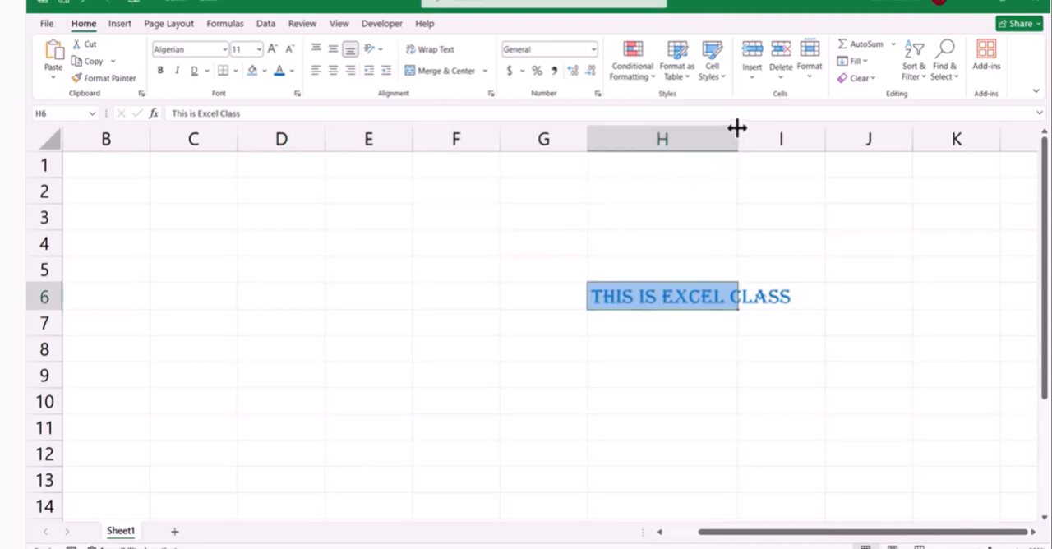
double_click(737, 127)
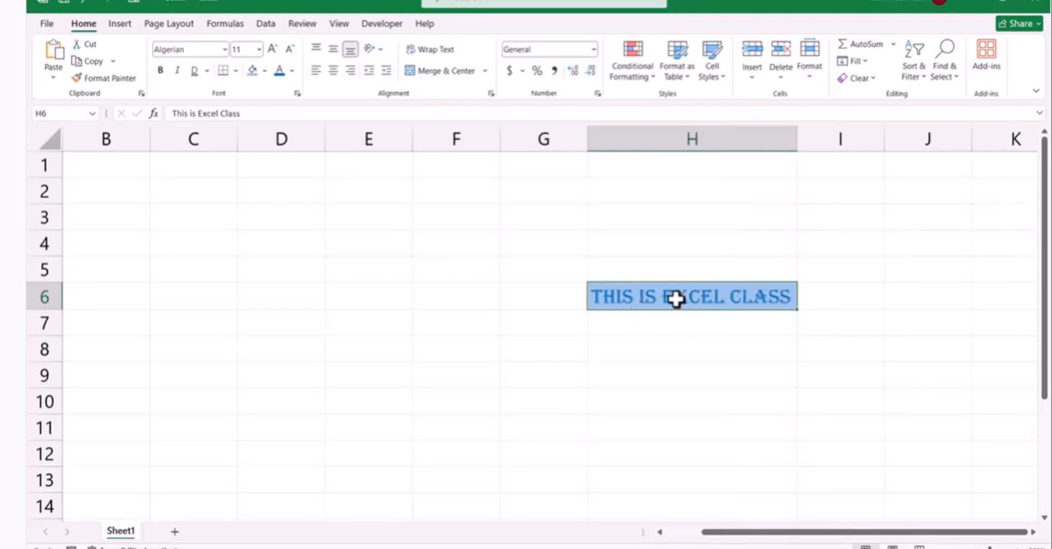
Apply the custom dark navy fill color #0E253A to cell H6
click(266, 72)
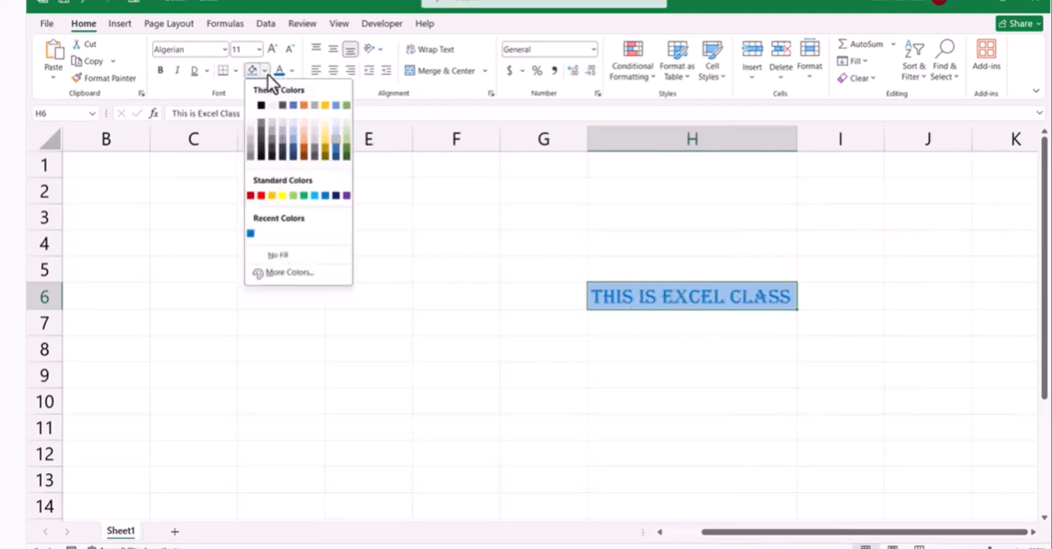
click(291, 273)
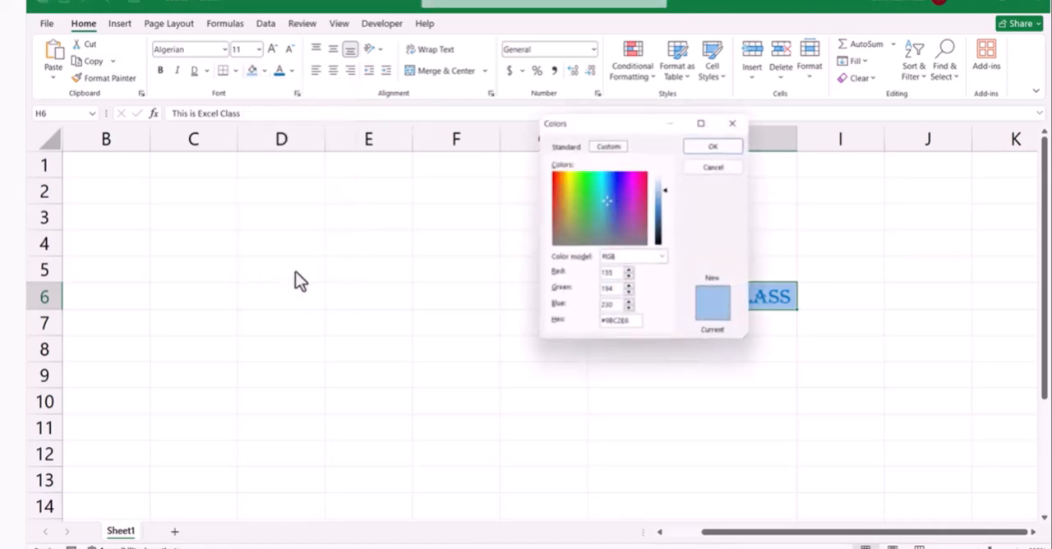
click(663, 235)
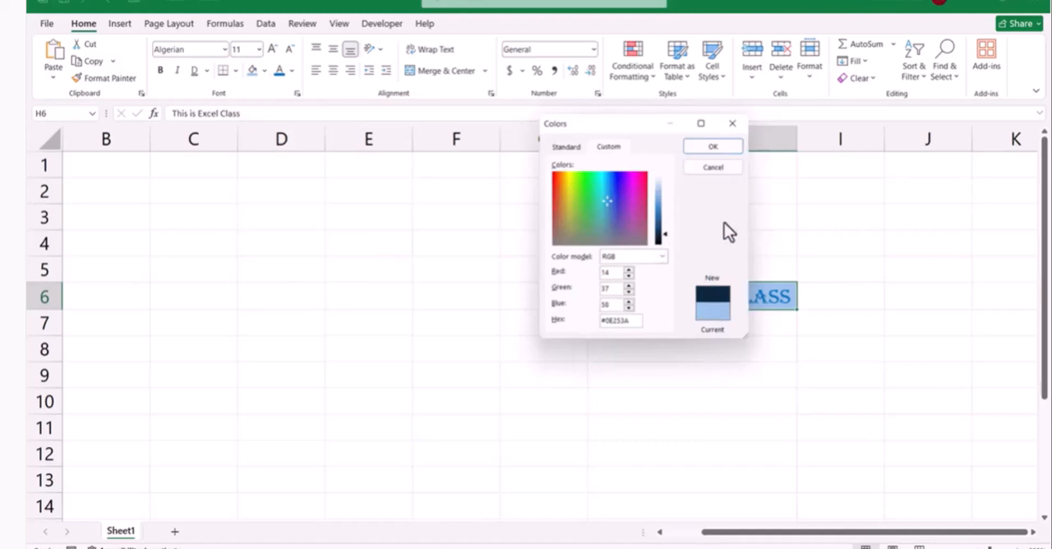
click(715, 147)
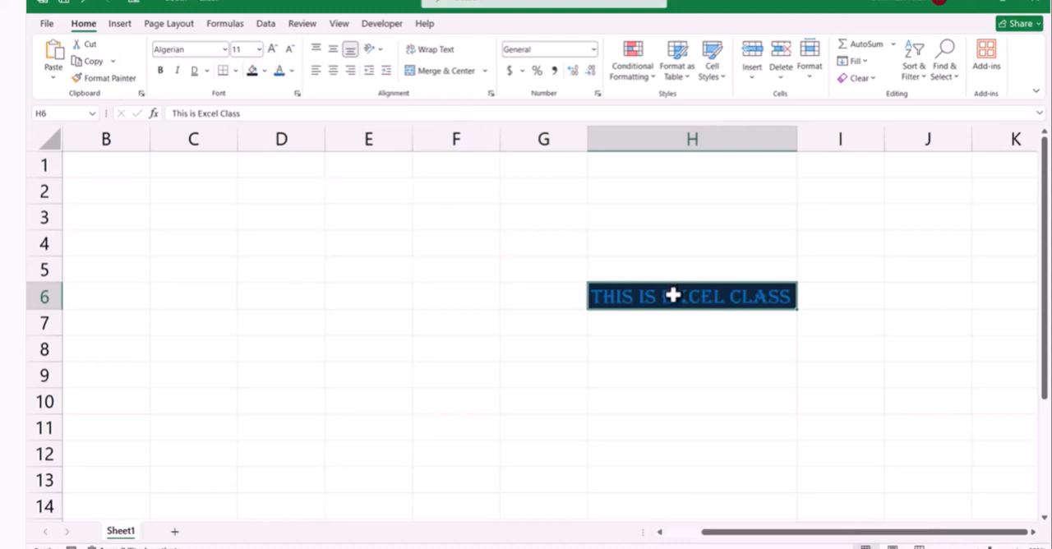
Increase the font size of cell H6 stepwise to 14 and reduce it one step to 12
click(259, 51)
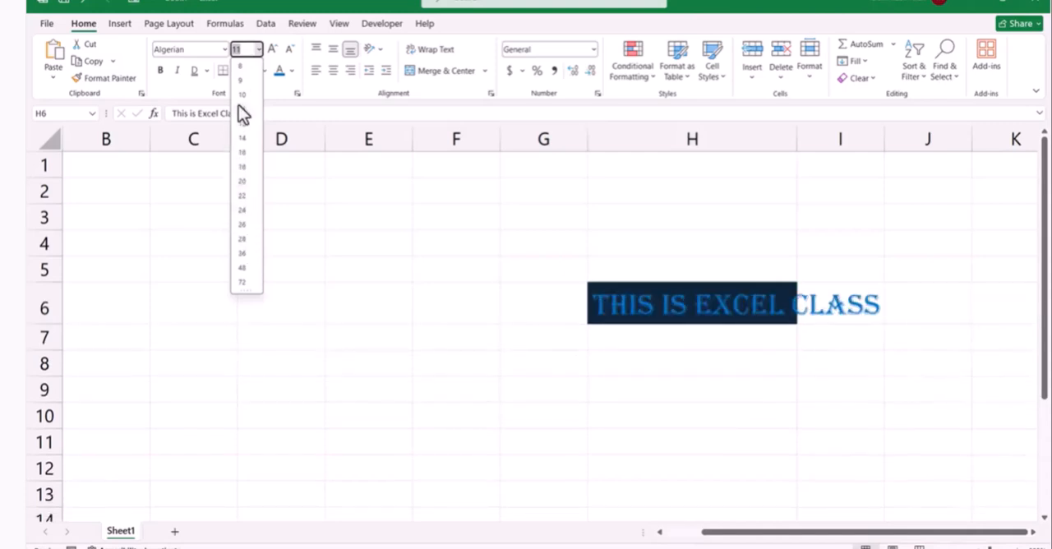
click(291, 64)
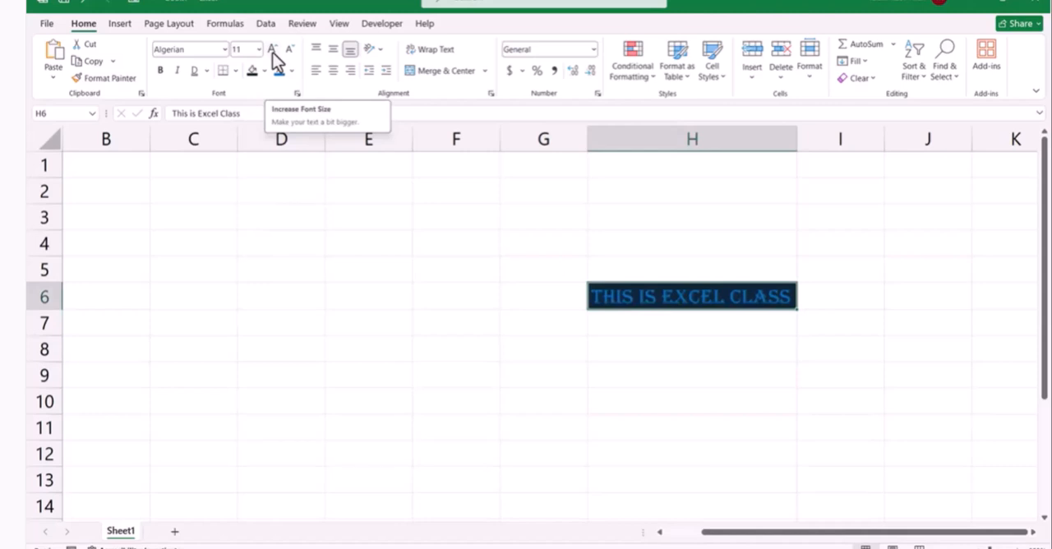
click(273, 50)
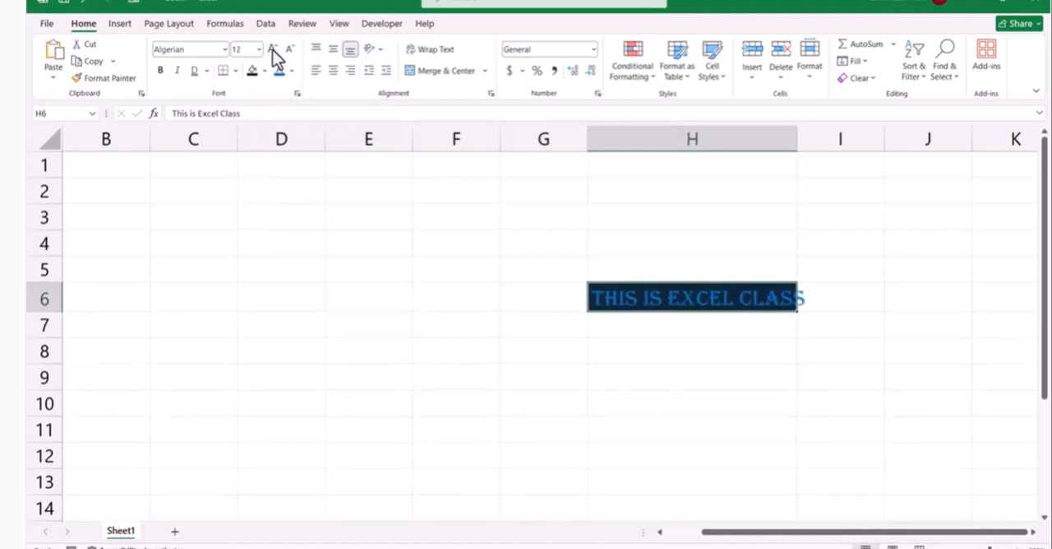
click(273, 50)
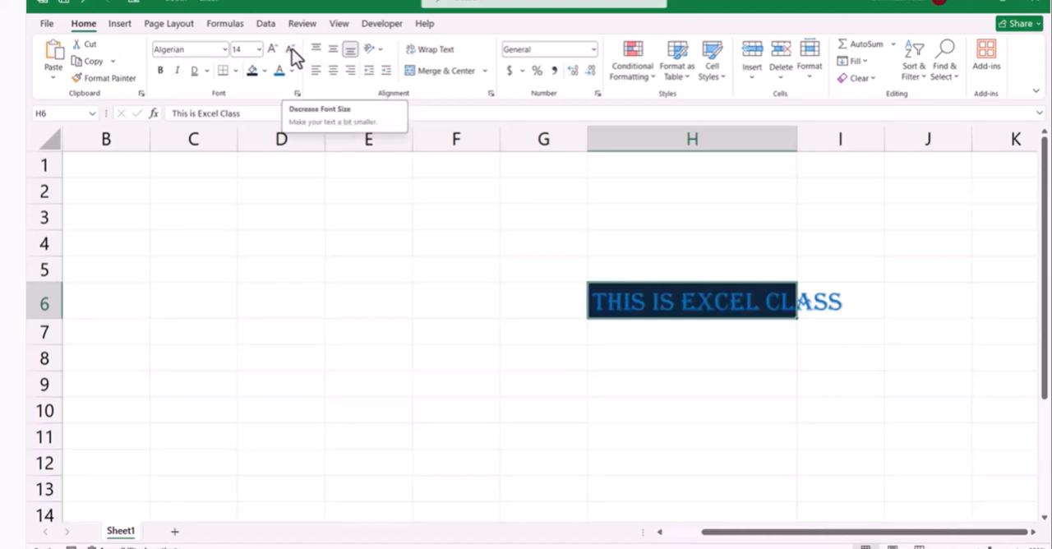
click(292, 48)
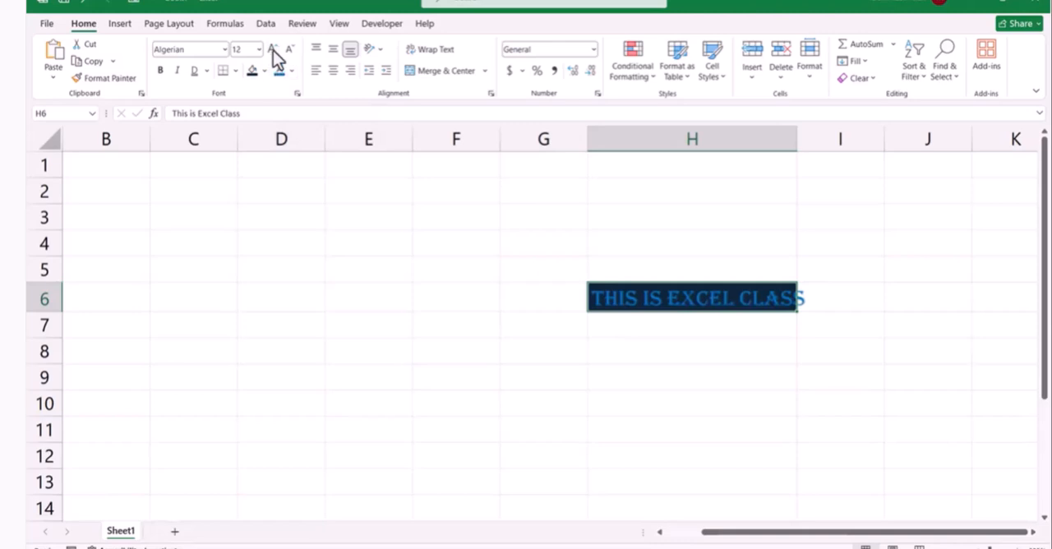
Set the font size of cell H6 to 20
click(246, 51)
text(20)
key(Return)
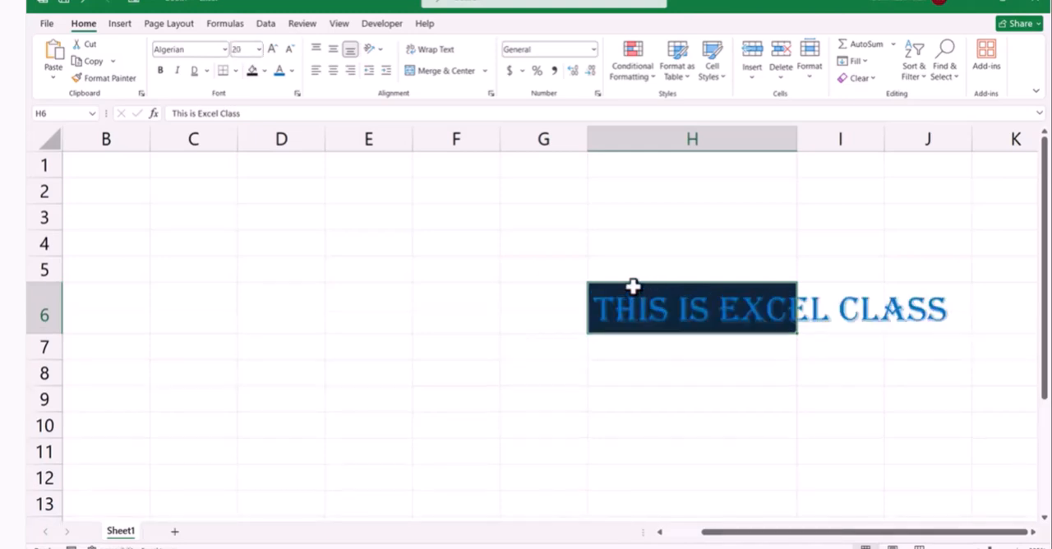
click(816, 313)
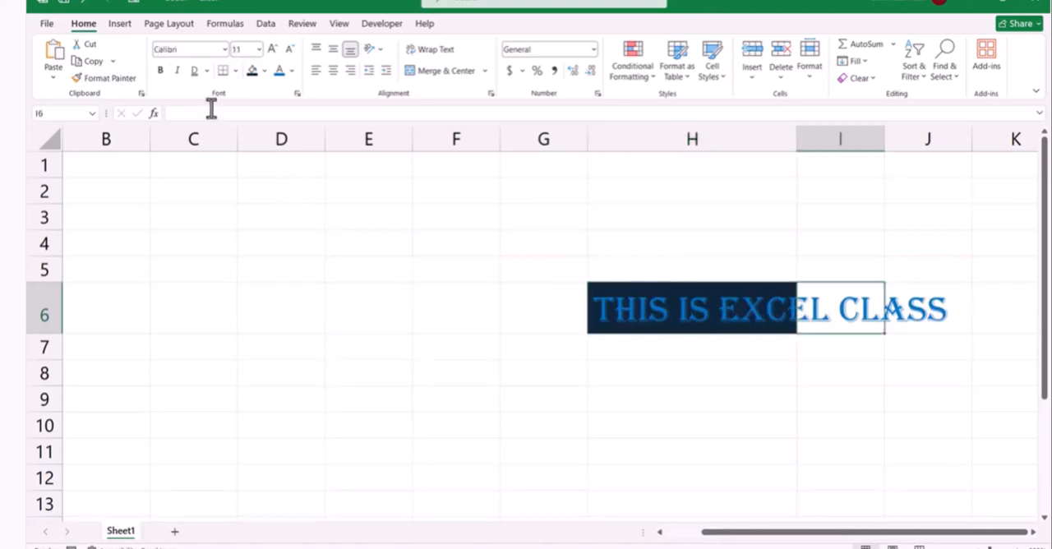
click(236, 72)
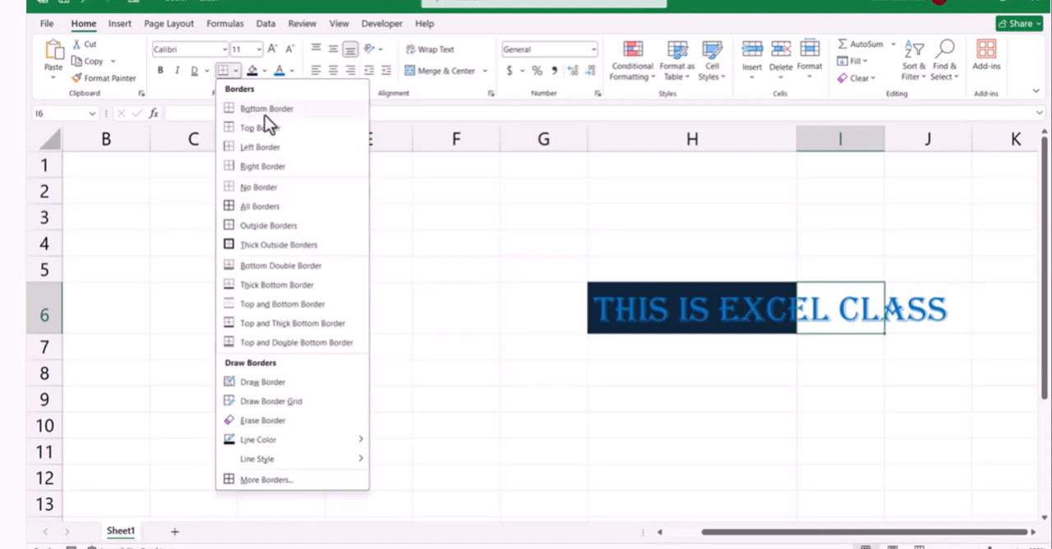
click(669, 299)
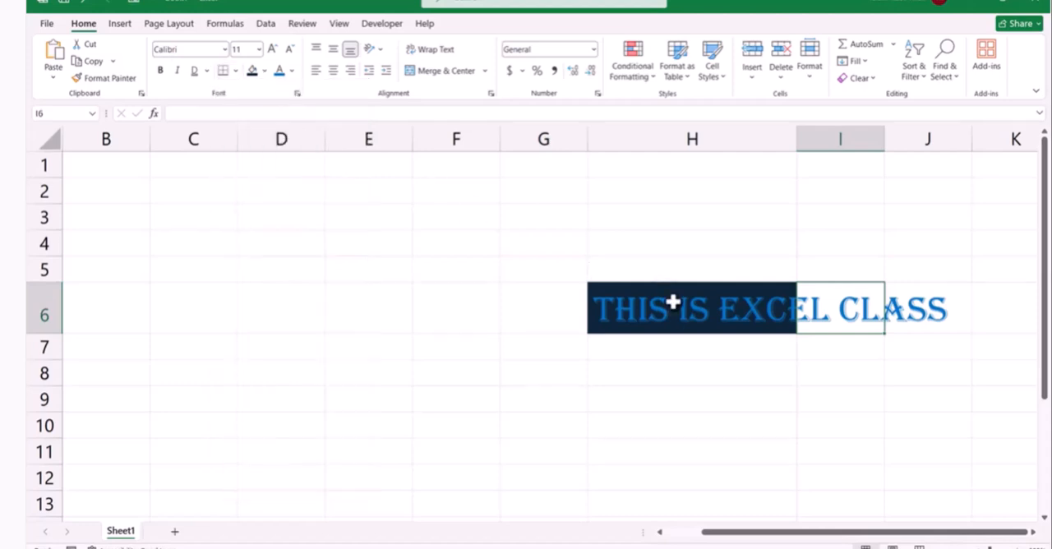
Autofit column H to the enlarged text and apply a bottom border to cell H6
click(669, 299)
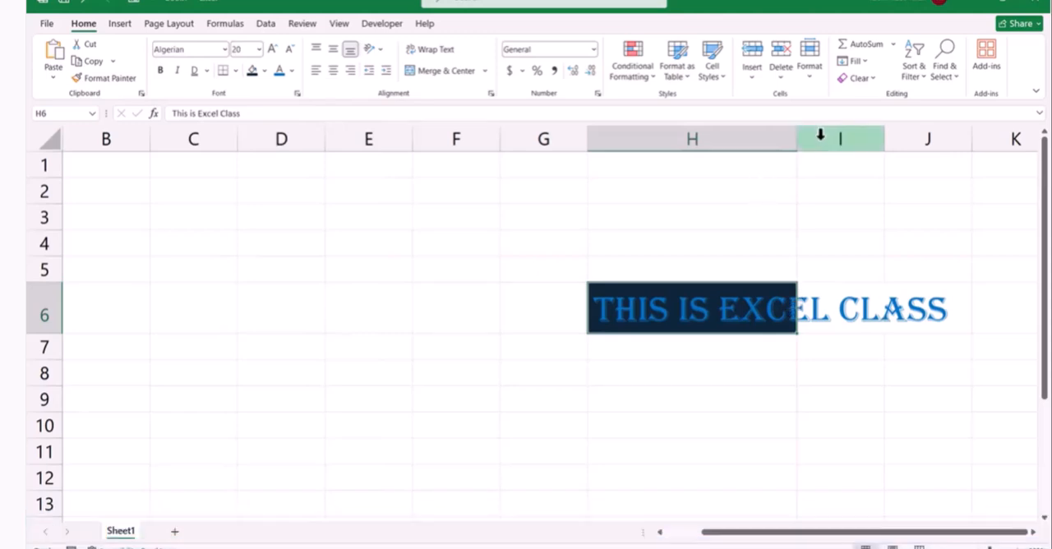
double_click(791, 139)
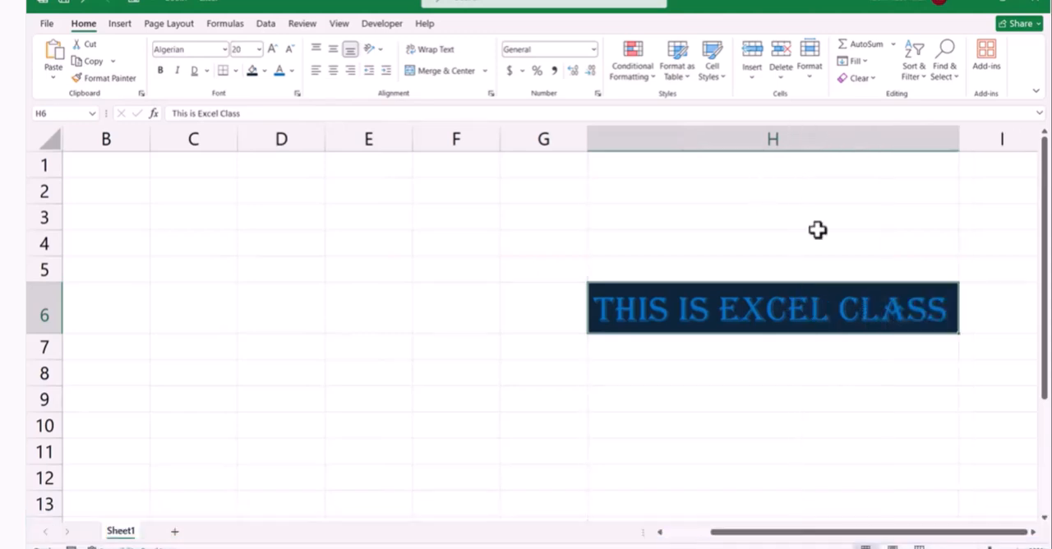
click(237, 74)
click(249, 112)
click(664, 343)
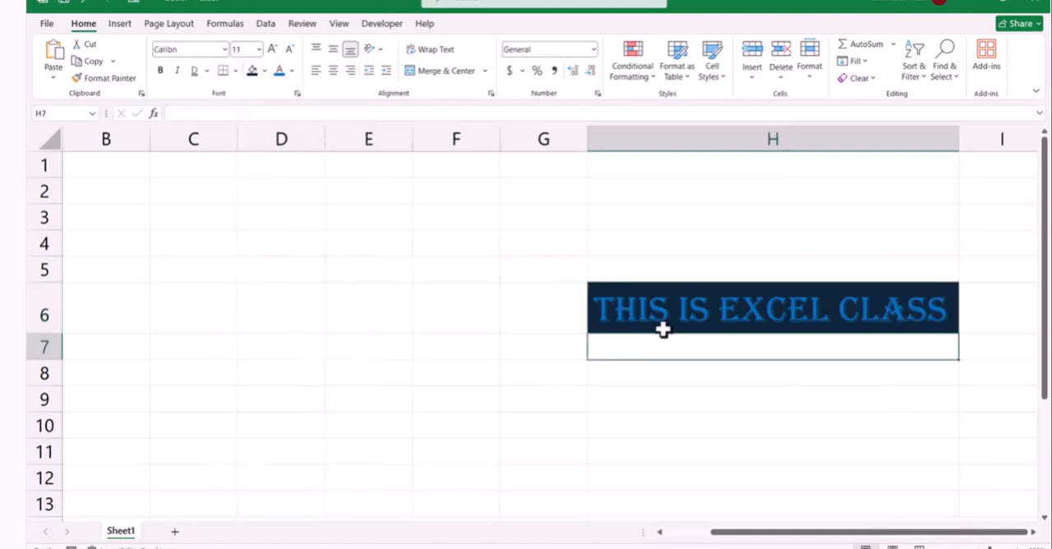
Set the border line color to standard yellow and draw a border along the bottom edge of cell H6
click(662, 329)
click(236, 72)
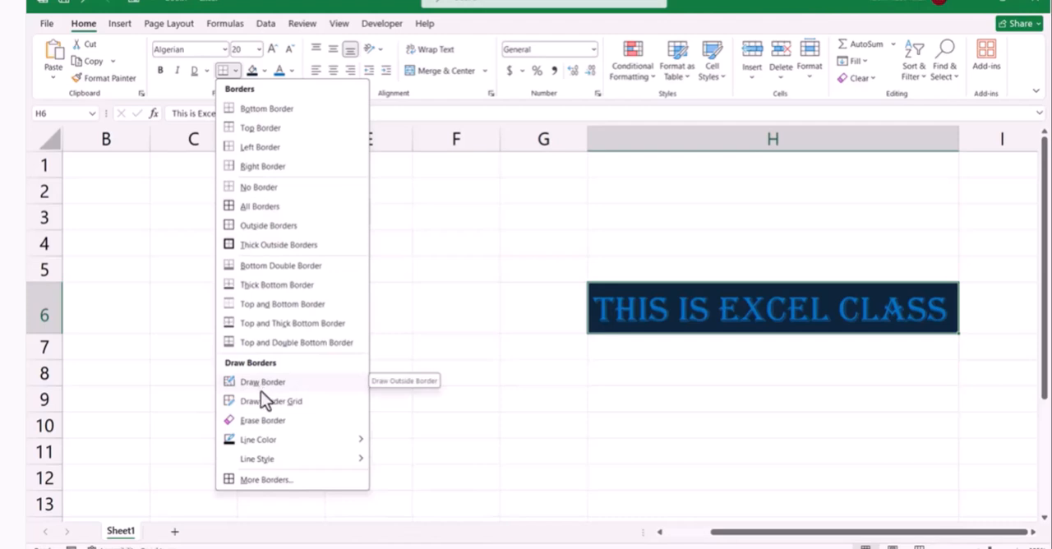
mouse_move(269, 443)
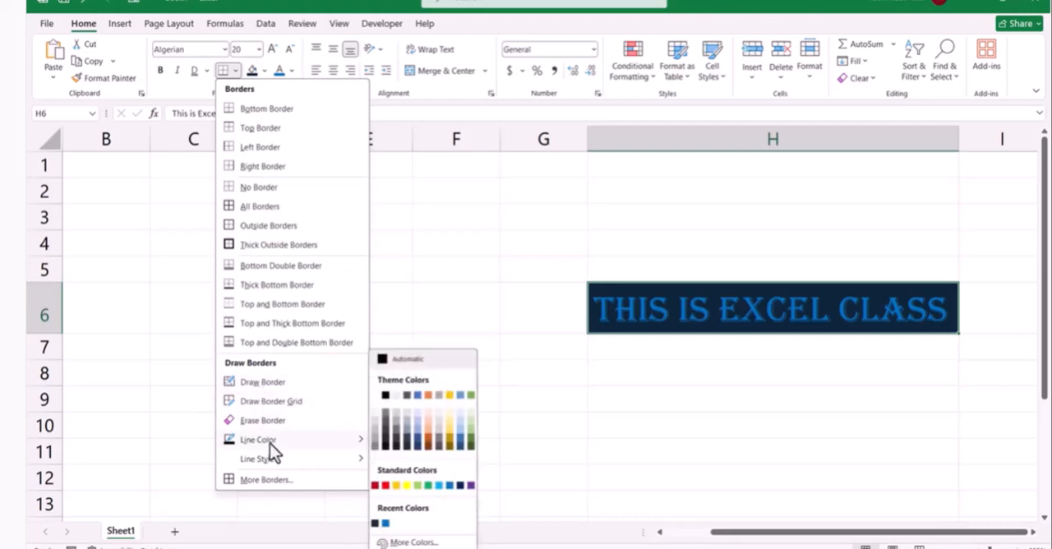
click(406, 485)
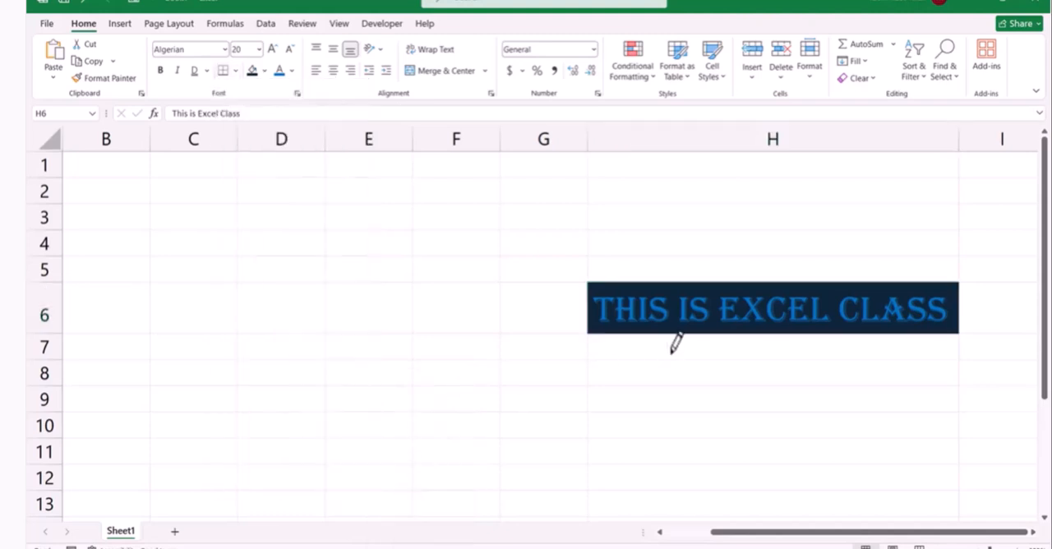
click(649, 333)
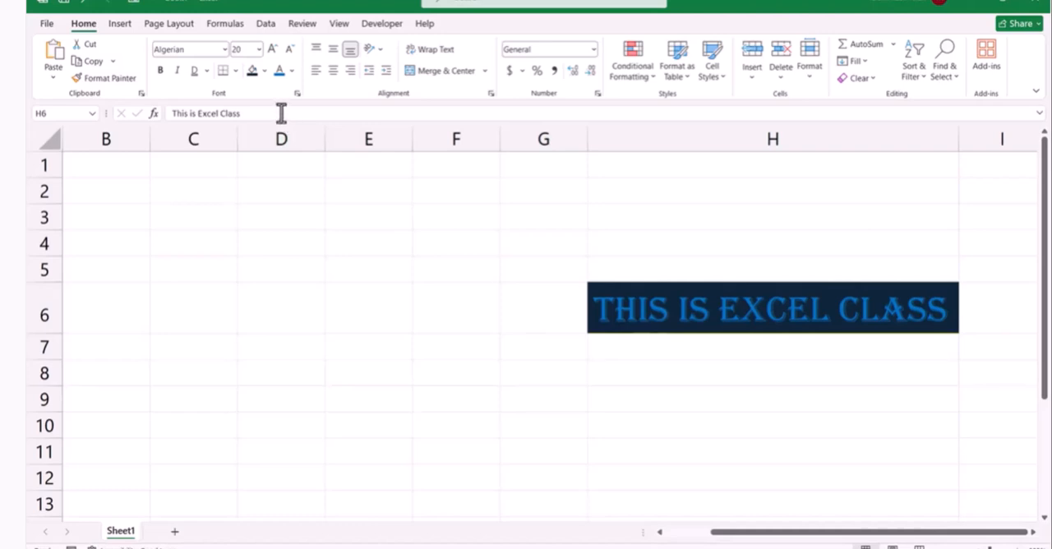
Apply thick outside borders to cell H6 and draw a solid-style border line along its top edge
click(235, 71)
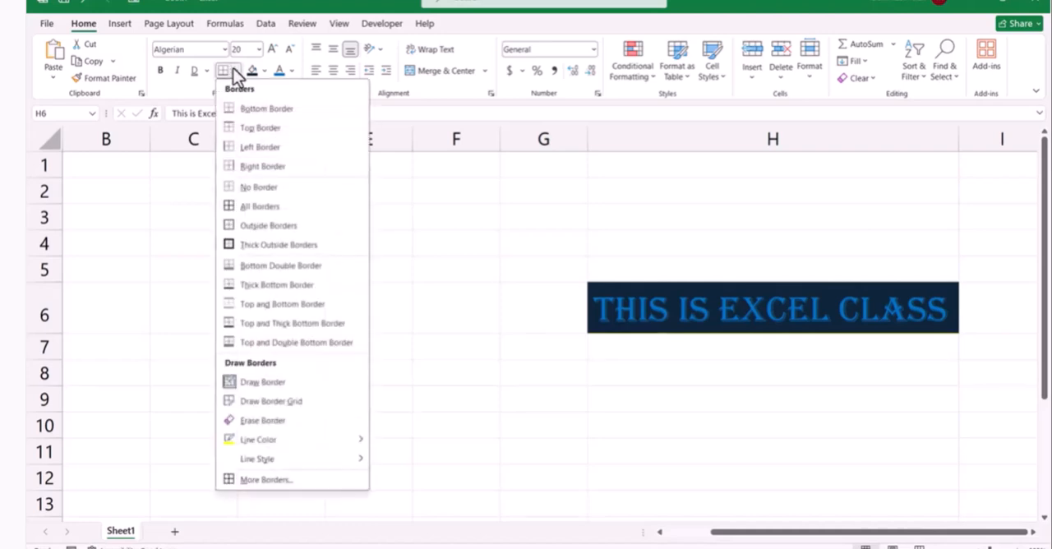
click(268, 246)
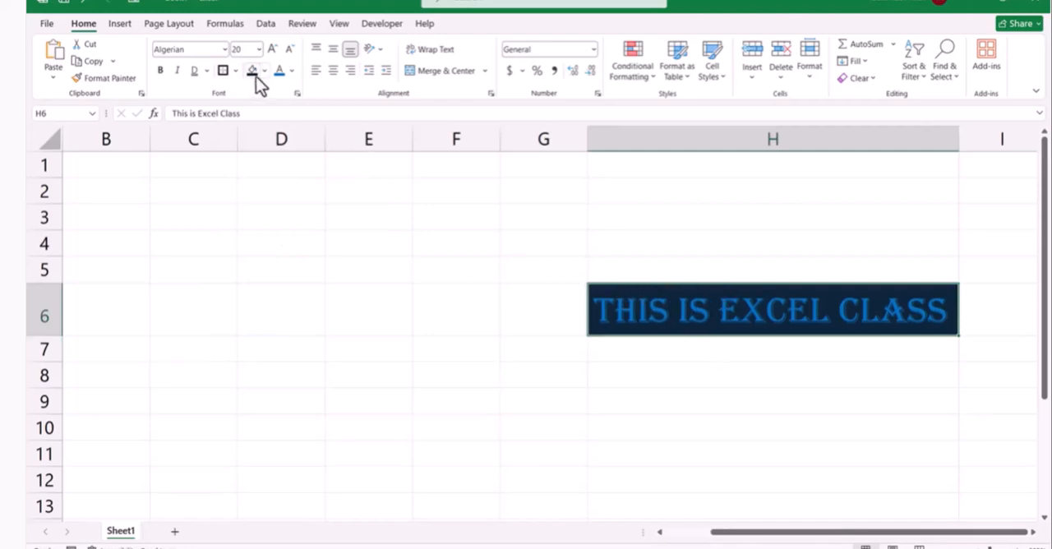
click(235, 73)
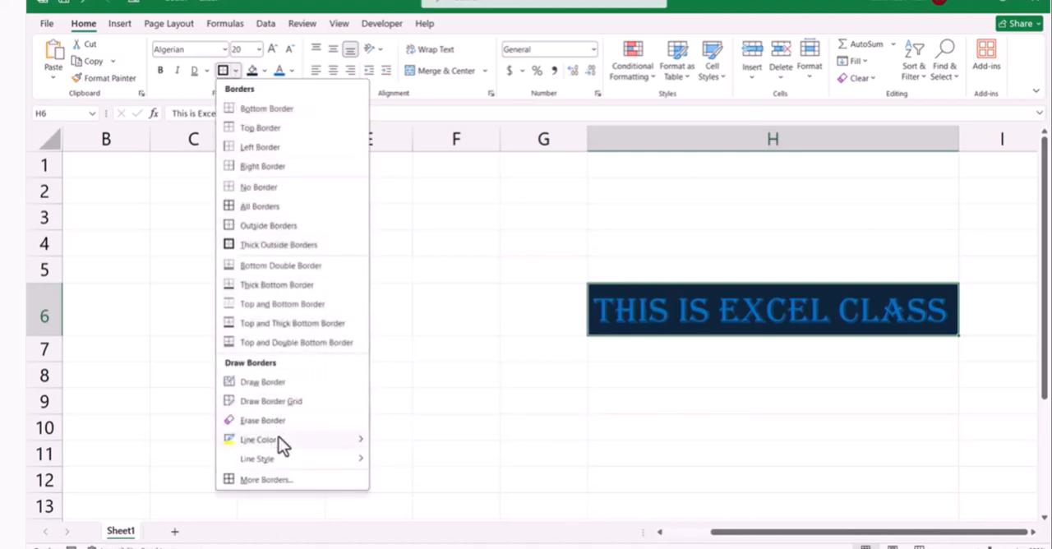
mouse_move(279, 439)
mouse_move(283, 458)
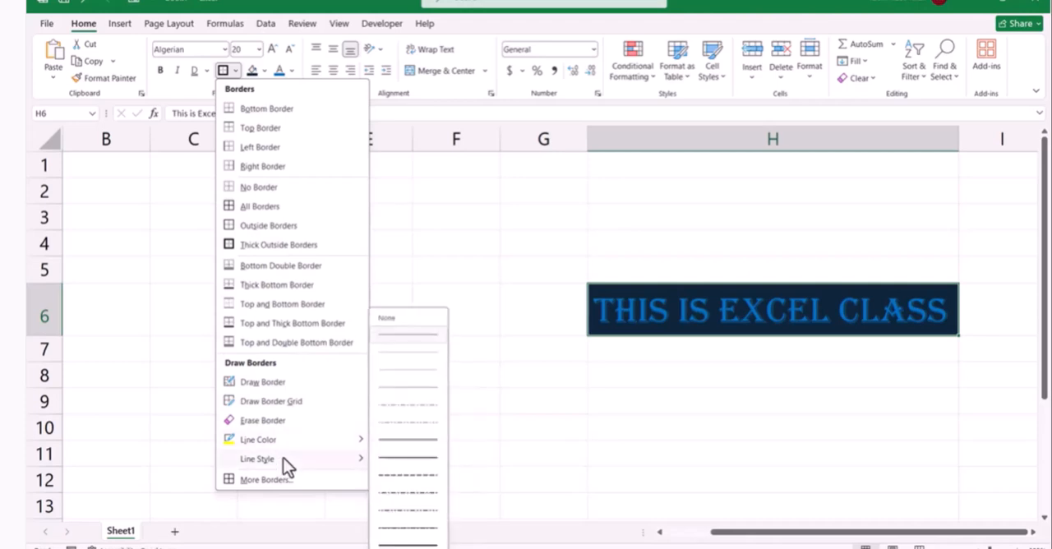
click(397, 446)
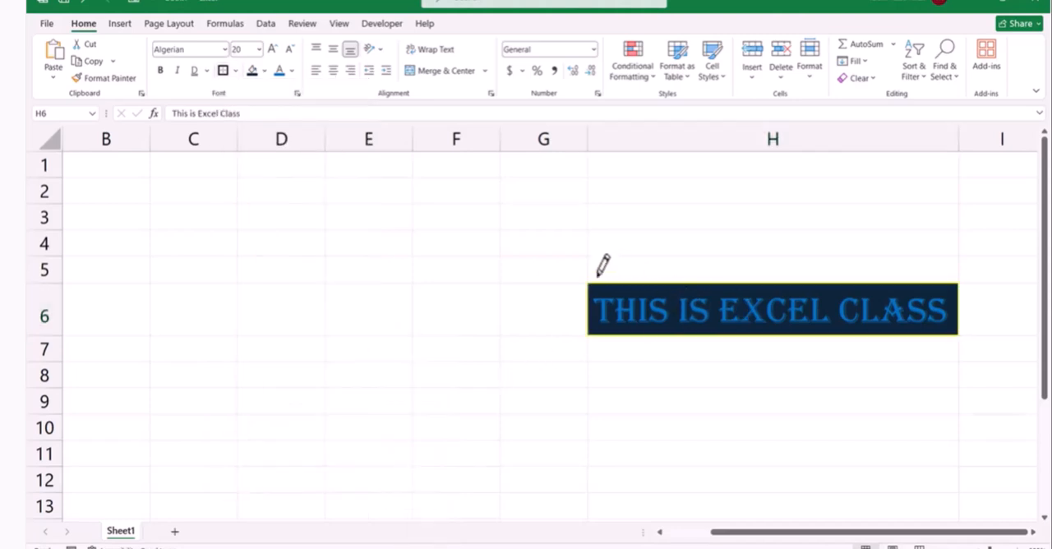
drag(610, 284, 647, 285)
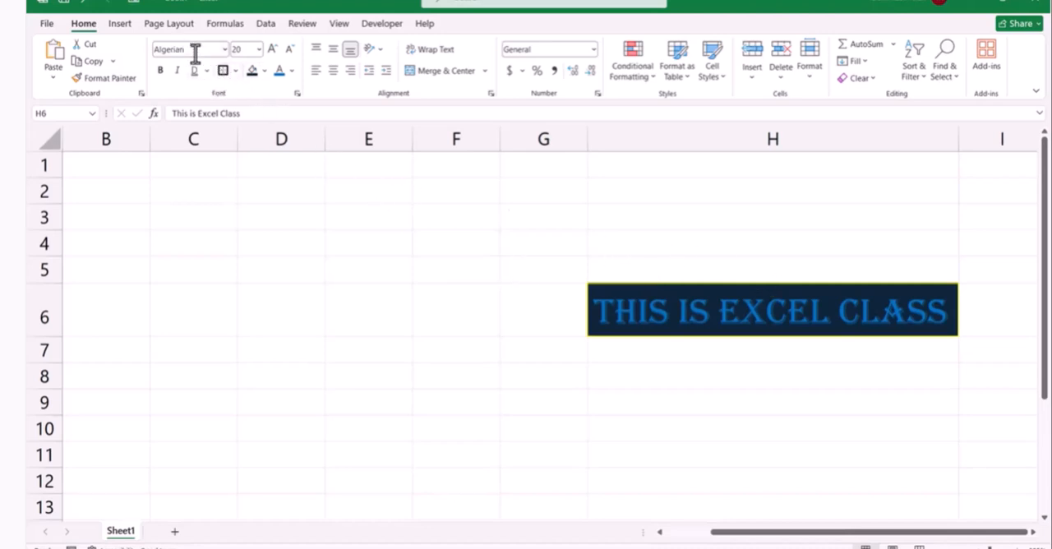
Preview the Italic, Bold and Bold Italic font styles for cell H6 in the Format Cells font options, and cancel without applying
click(298, 94)
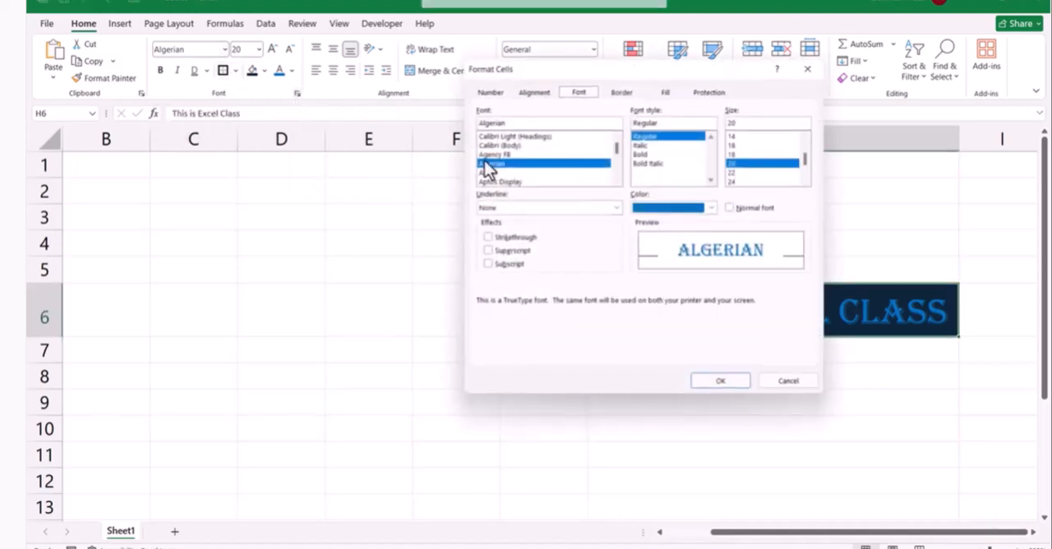
drag(520, 72, 273, 78)
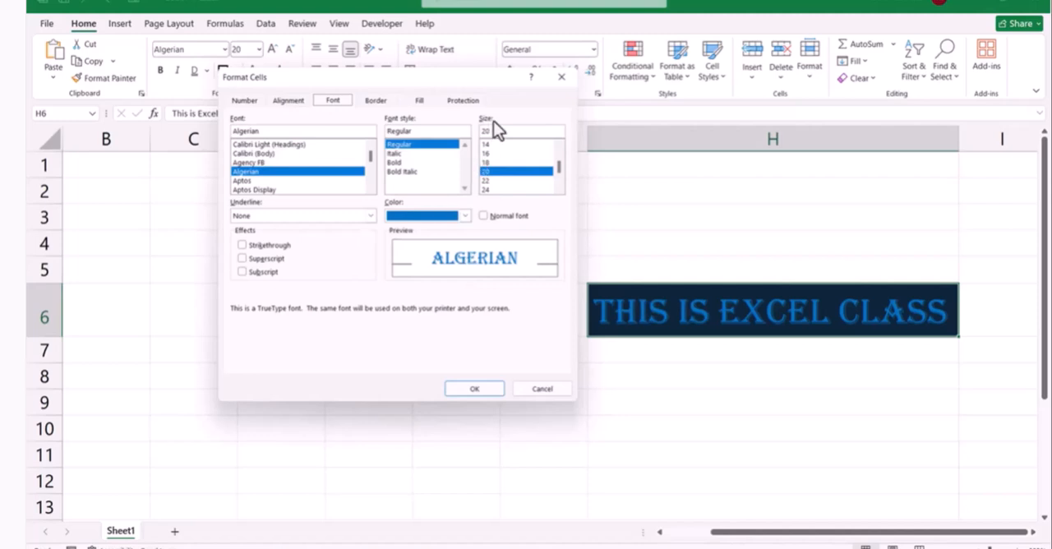
scroll(503, 183, down, 2)
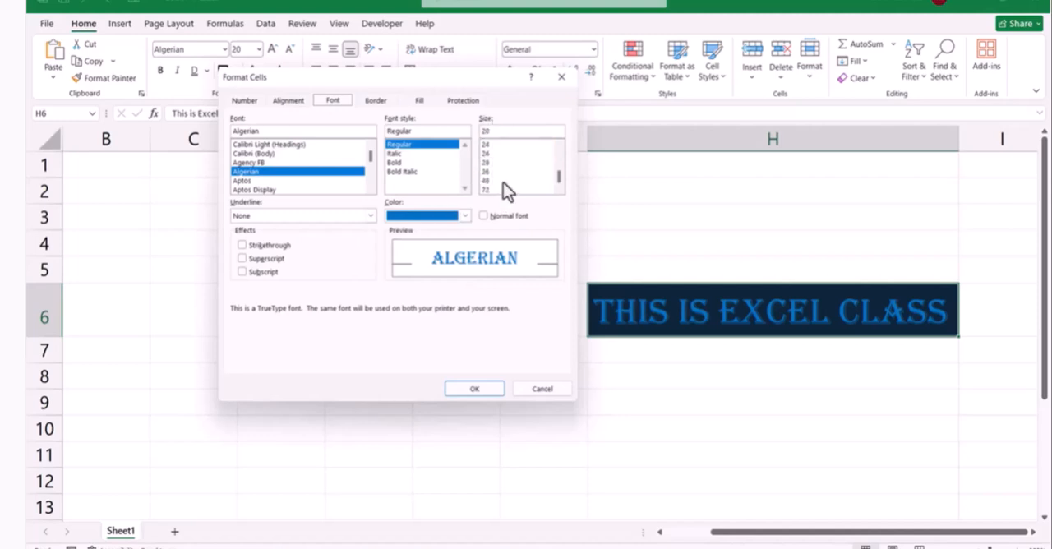
click(398, 154)
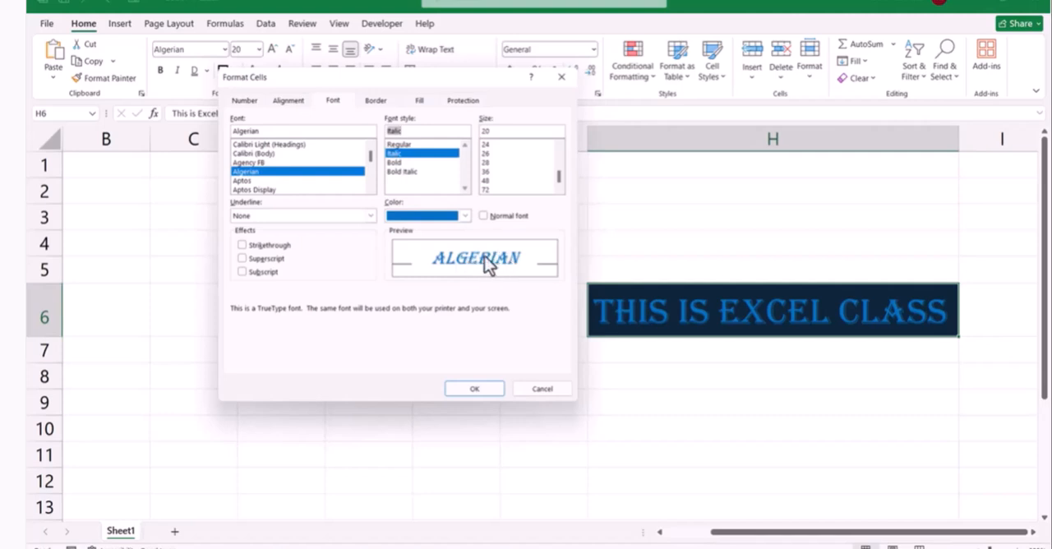
click(397, 163)
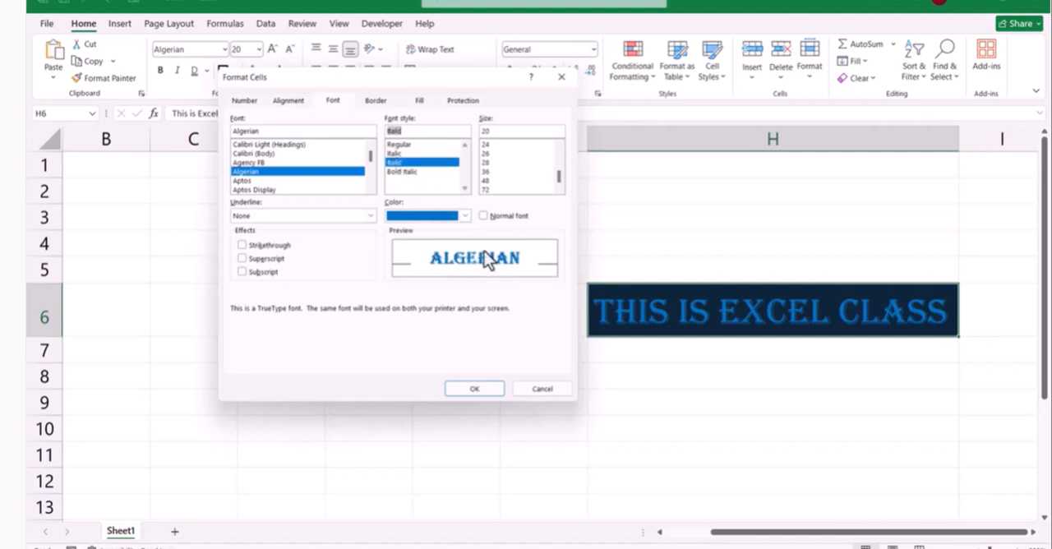
click(413, 173)
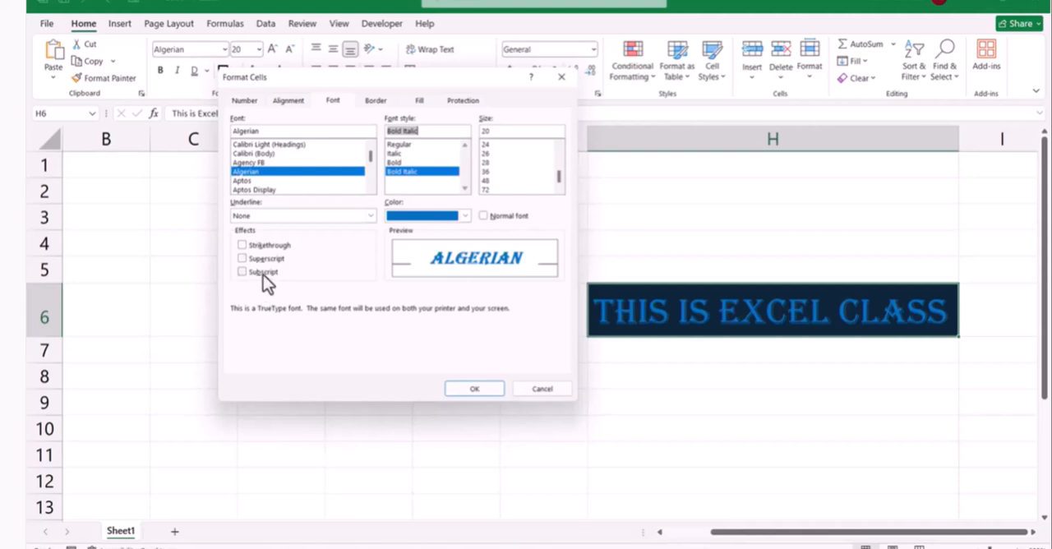
click(552, 390)
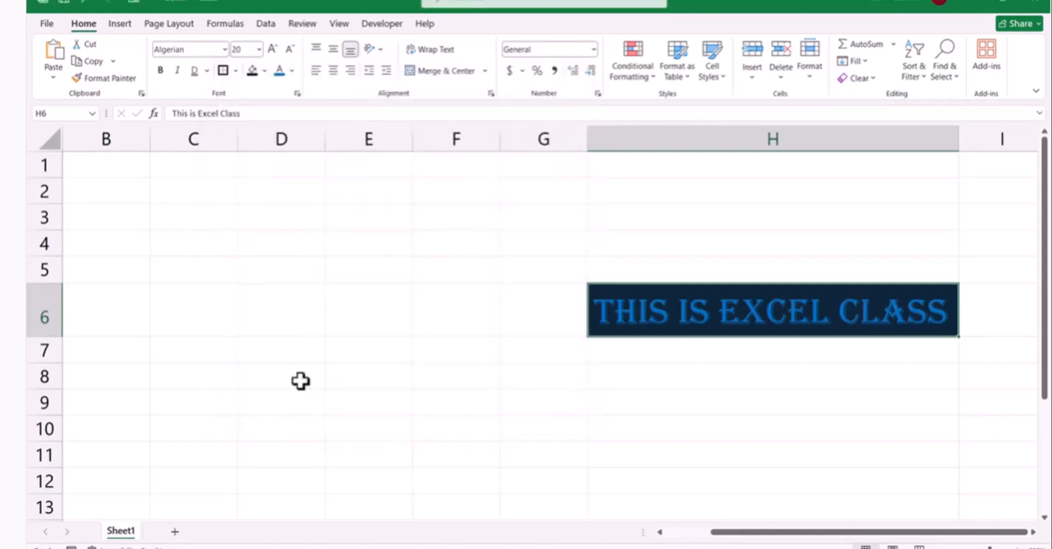
Enter H2o in cell C2 and x2 in cell C3
click(177, 193)
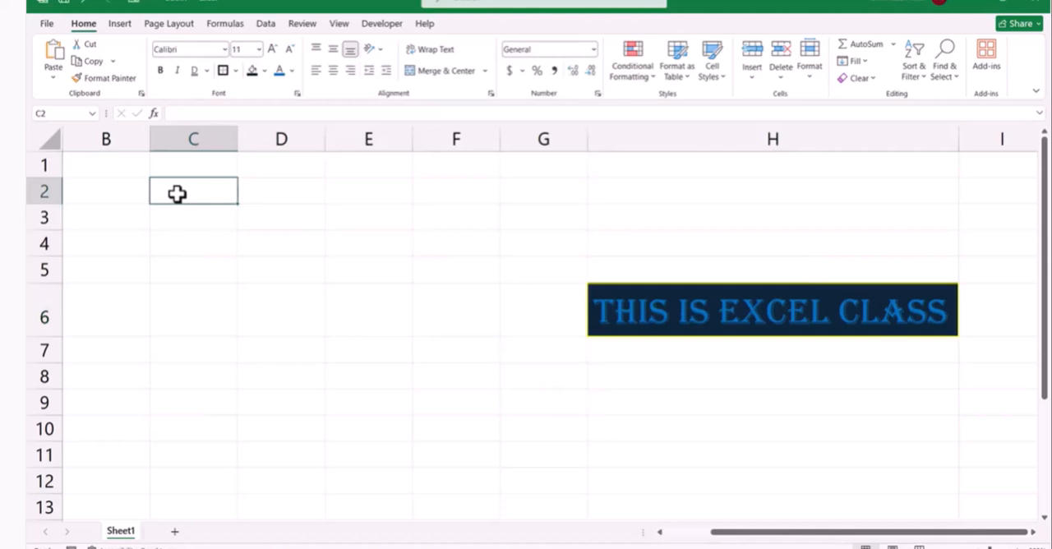
text(H20)
key(BackSpace)
text(o)
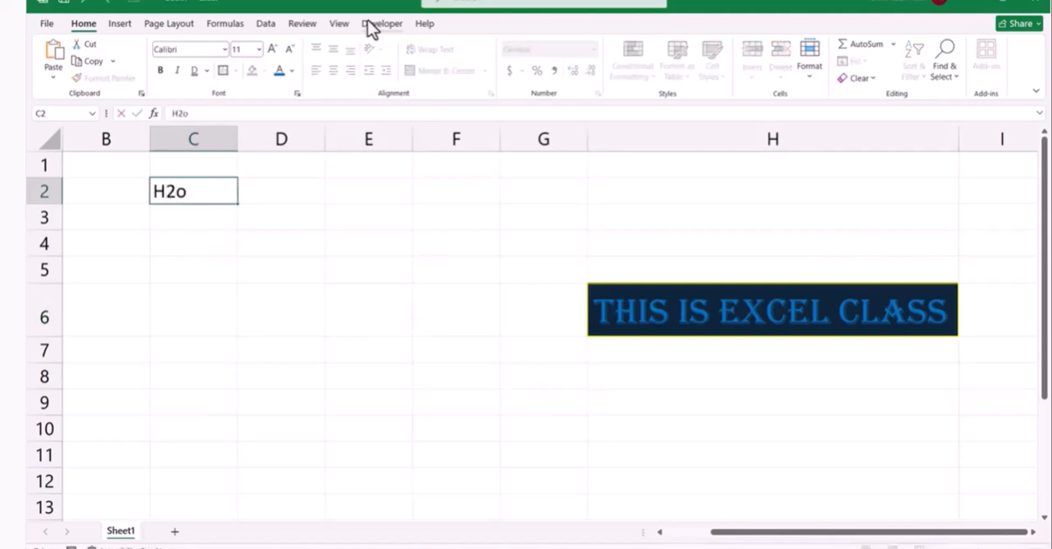
click(200, 224)
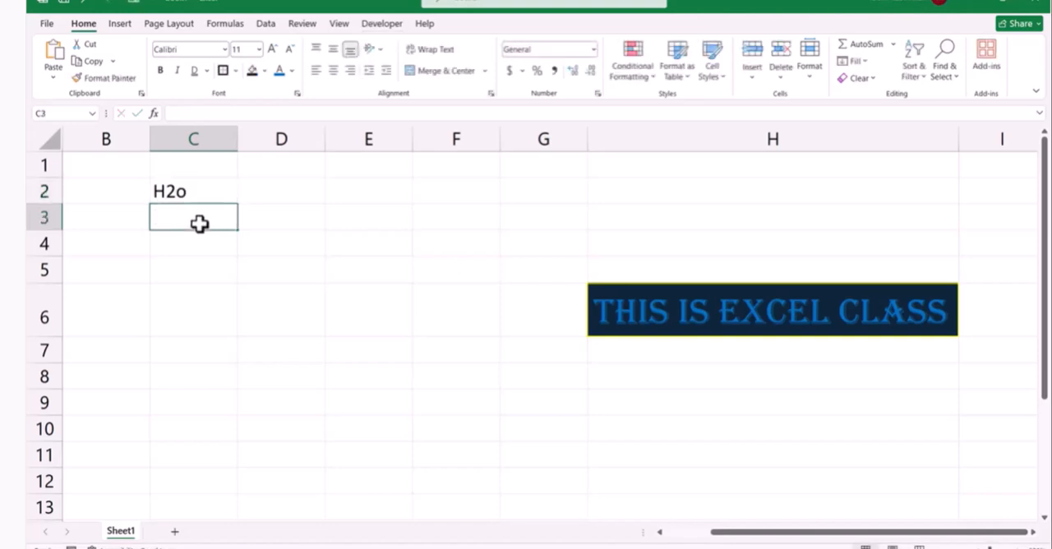
text(x2)
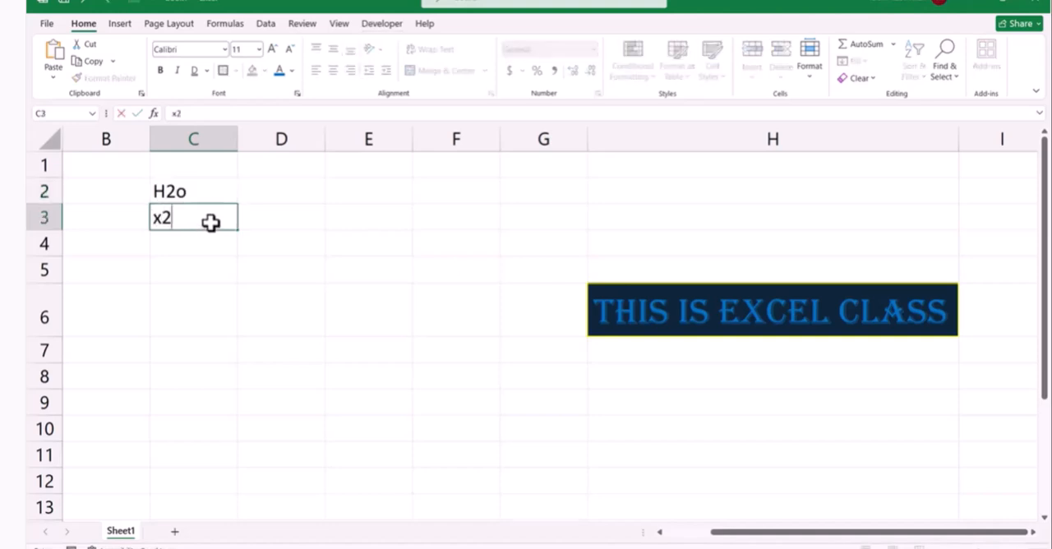
click(160, 191)
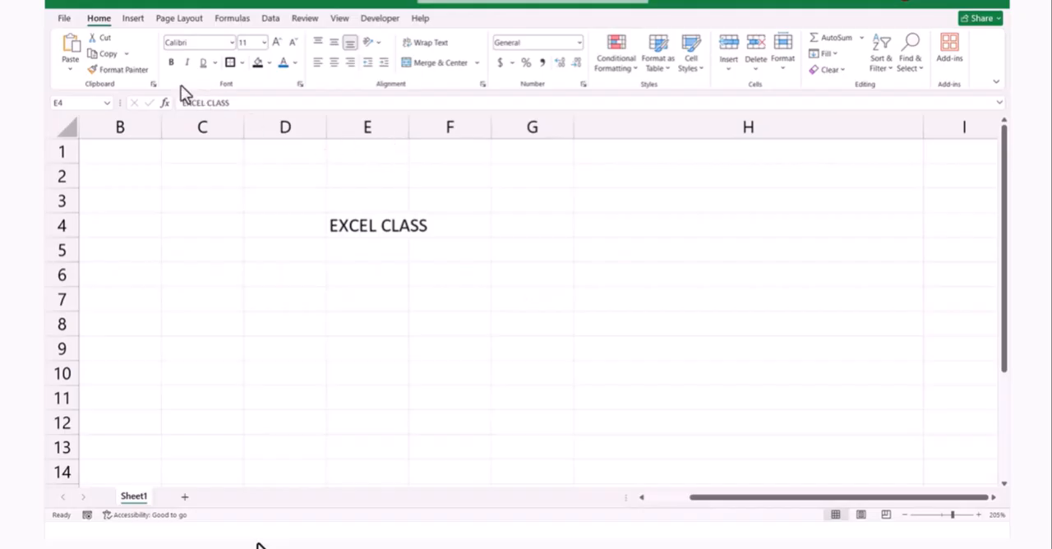
Widen column E and increase the height of row 4 to enlarge the EXCEL CLASS cell E4
click(97, 19)
click(380, 228)
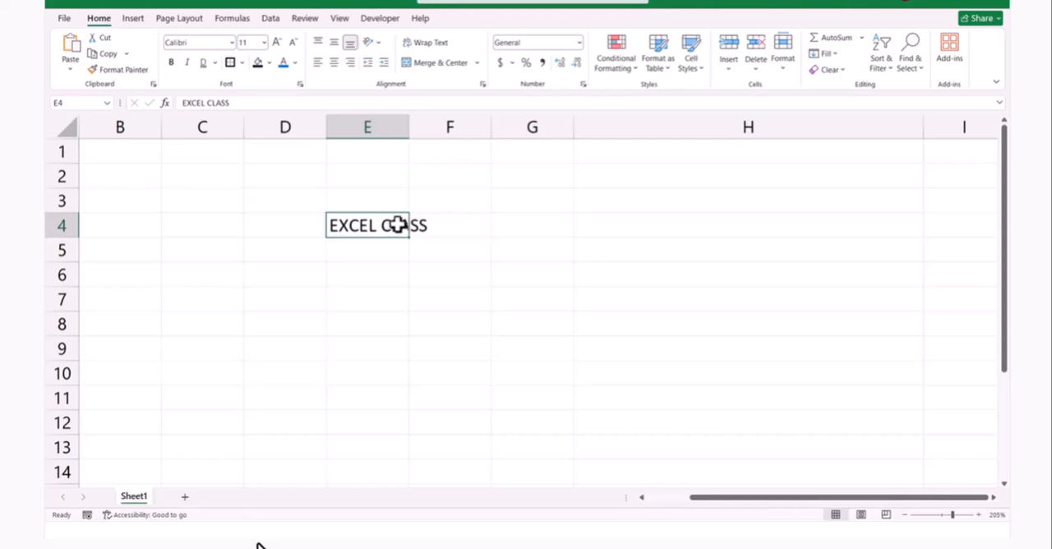
drag(408, 123, 520, 137)
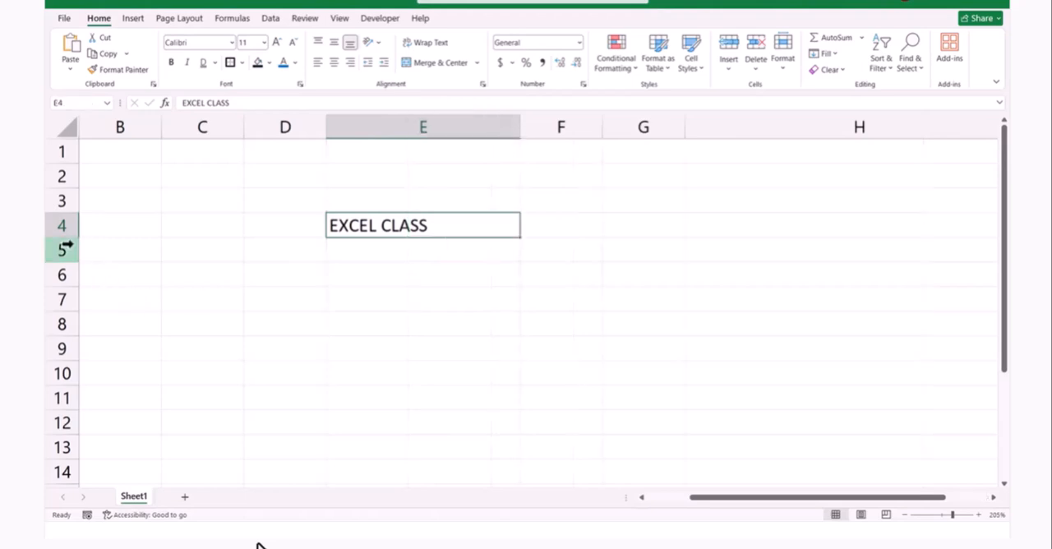
drag(72, 238, 70, 282)
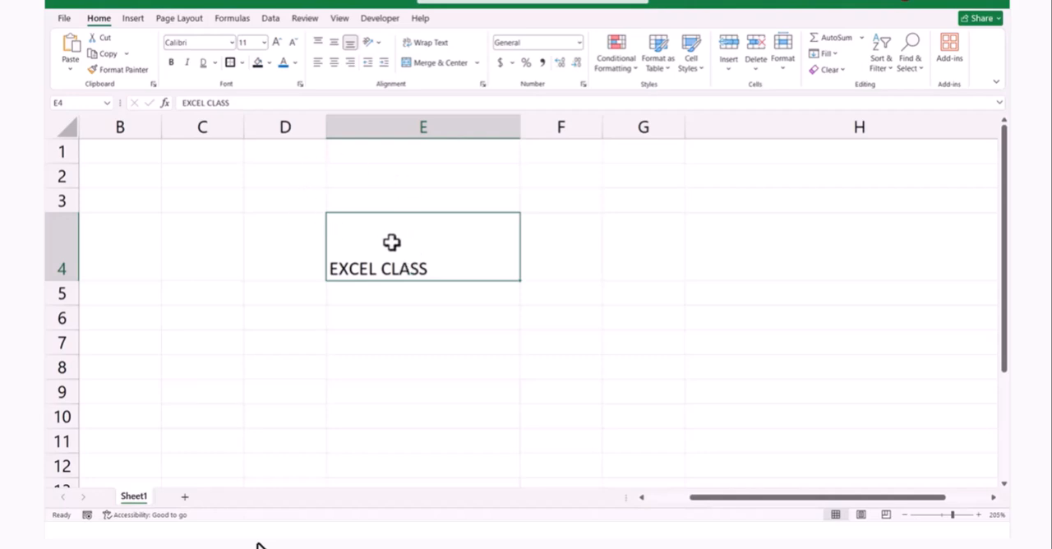
Try center, right and left horizontal alignment on cell E4, and finish with its text centered
click(335, 68)
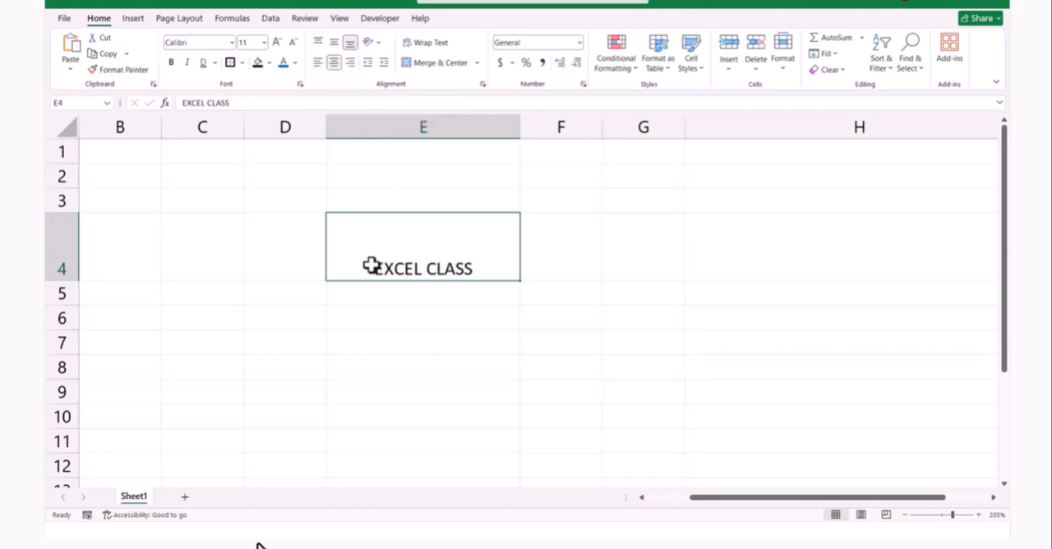
click(348, 68)
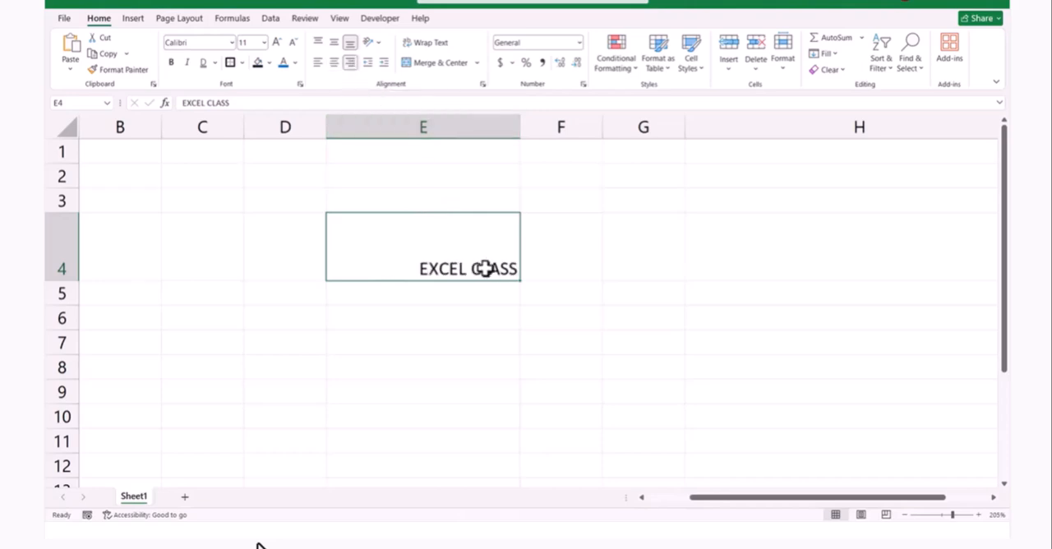
click(318, 65)
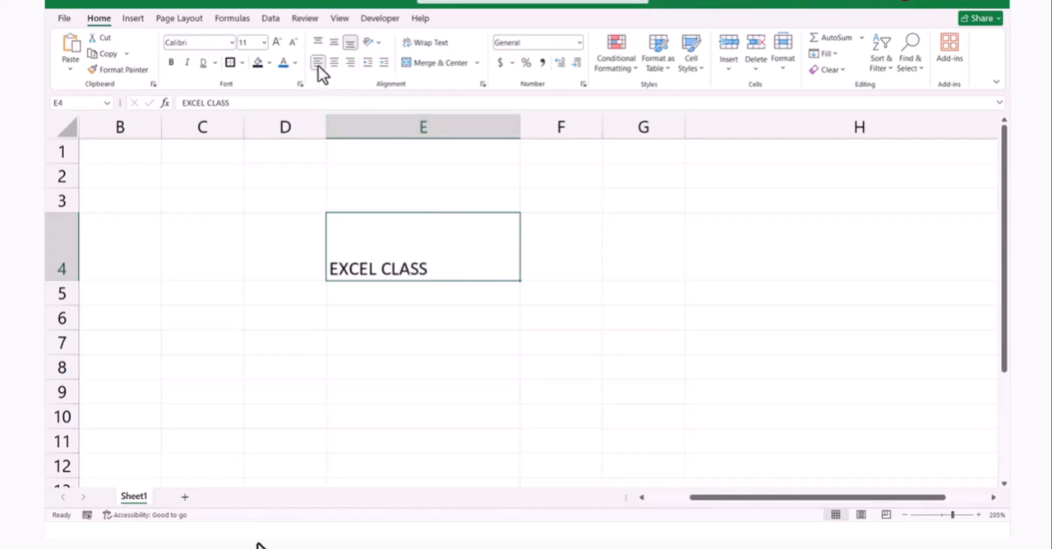
click(334, 62)
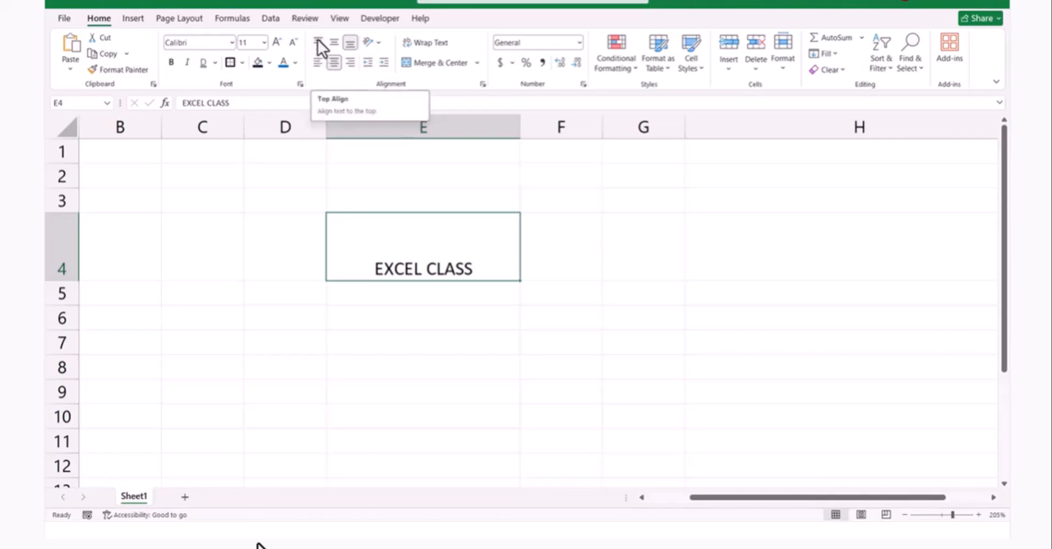
Try the vertical alignments on cell E4, including Bottom Align, and finish with Middle Align
click(319, 46)
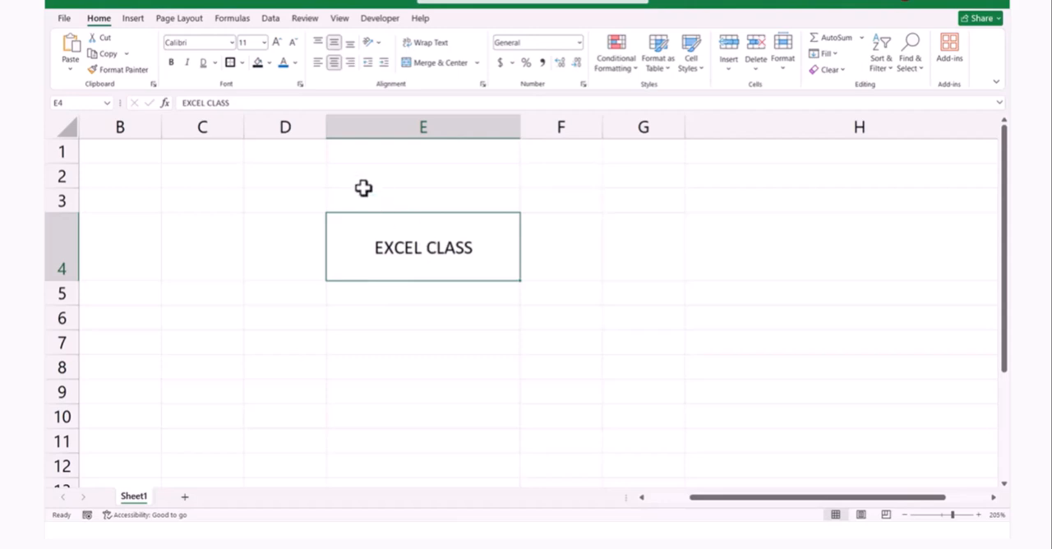
click(350, 50)
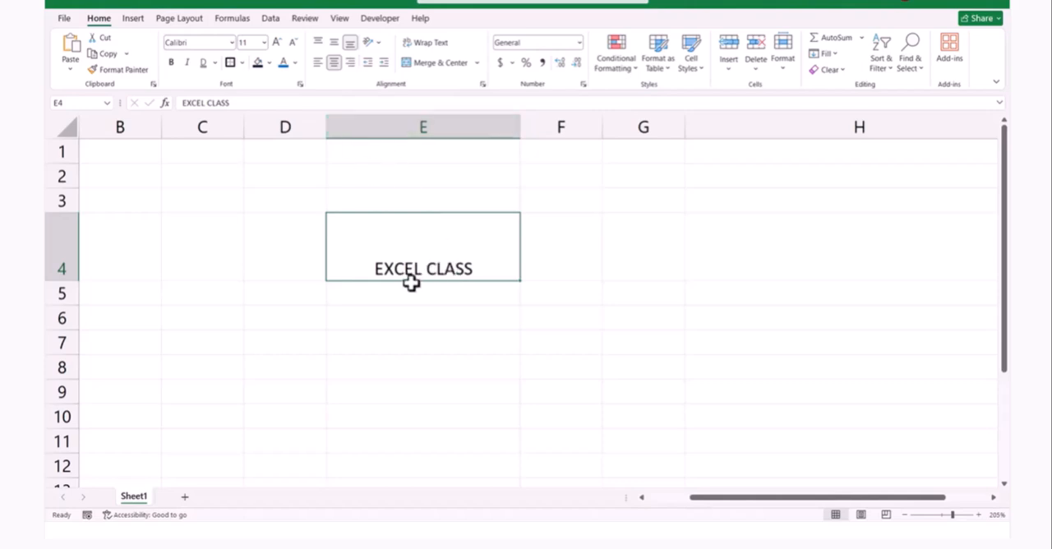
click(336, 46)
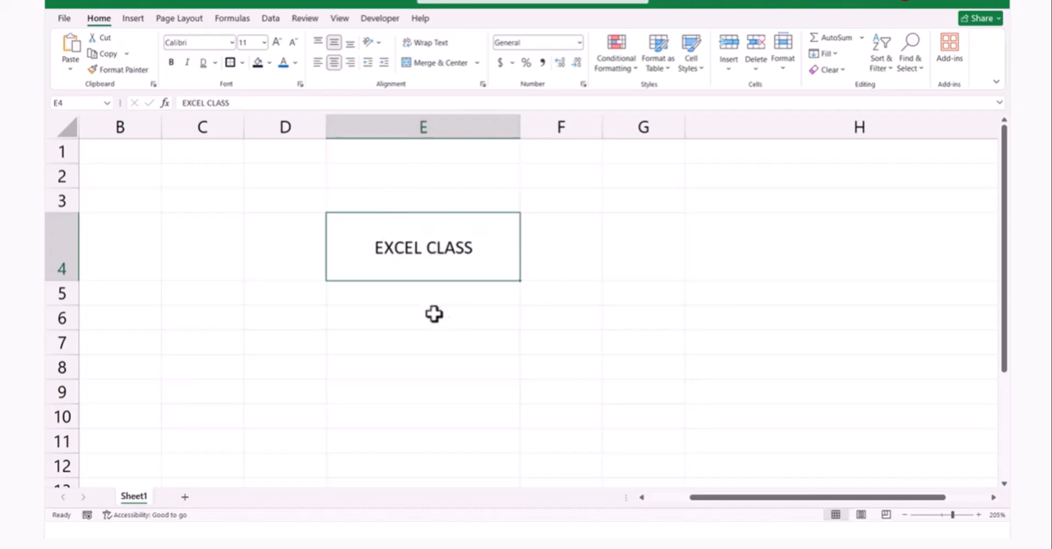
Enter Hello in cell E5 below the EXCEL CLASS text
click(356, 287)
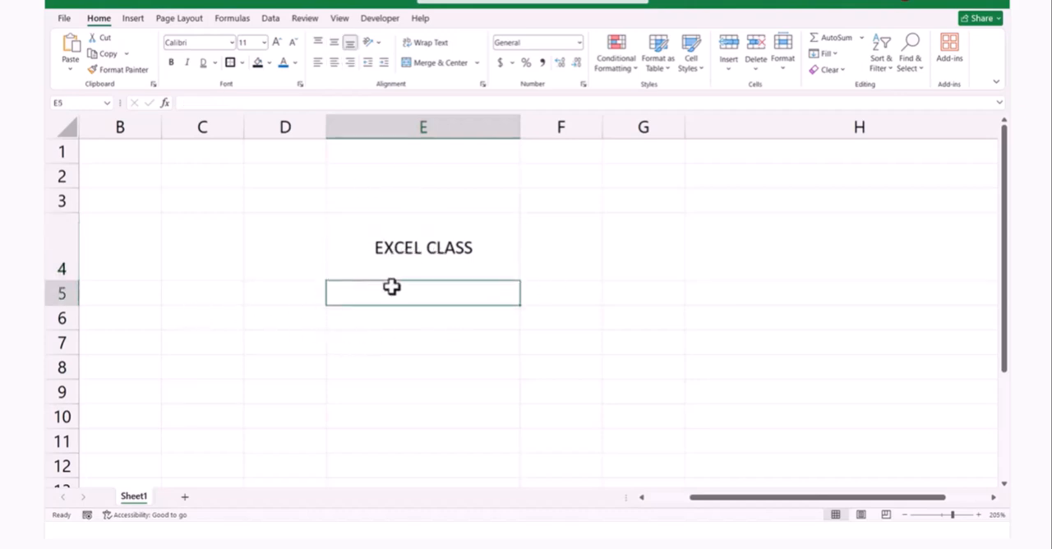
text(Hello)
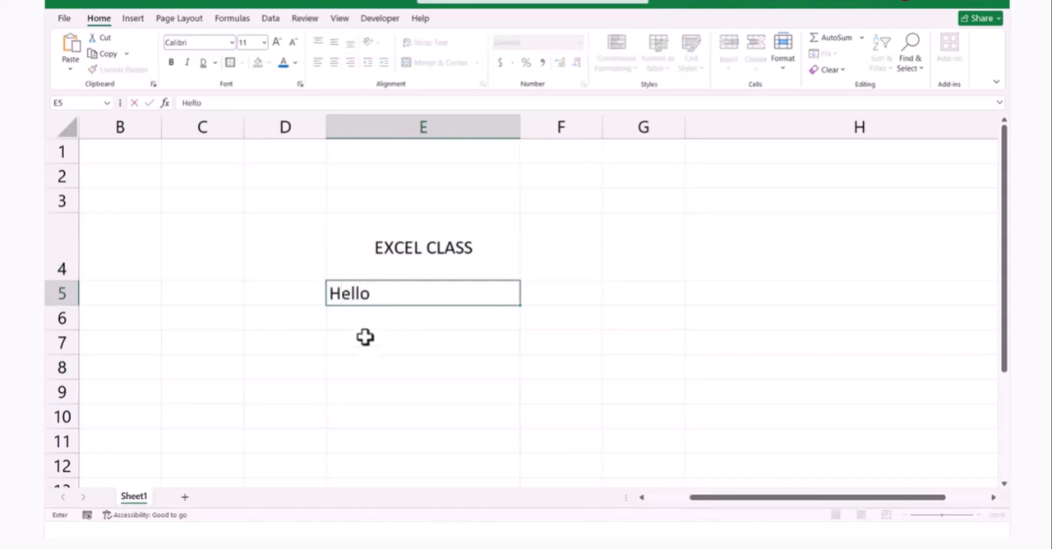
key(Return)
Increase the indent of cell E5 by three levels and decrease it by two levels
click(378, 300)
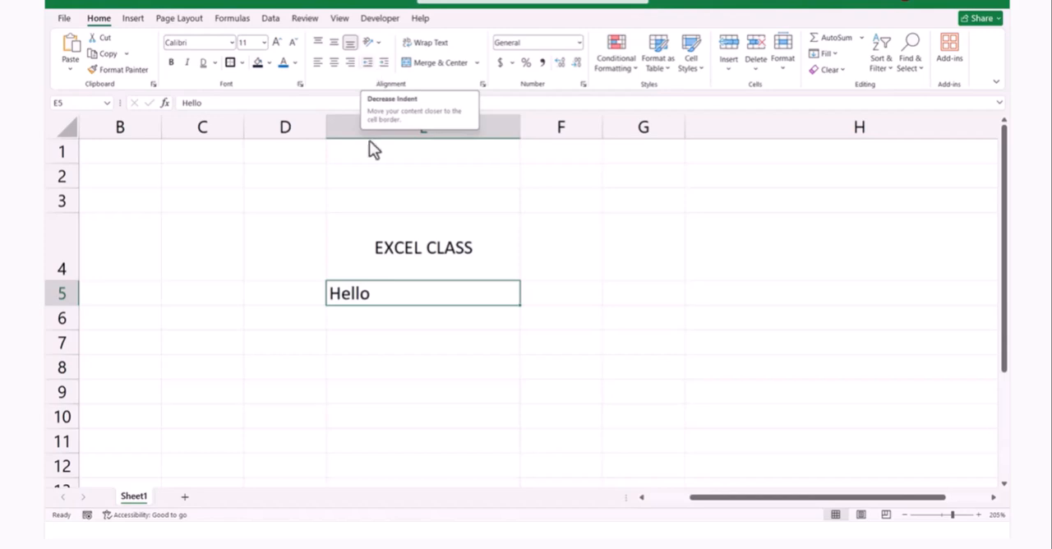
click(388, 61)
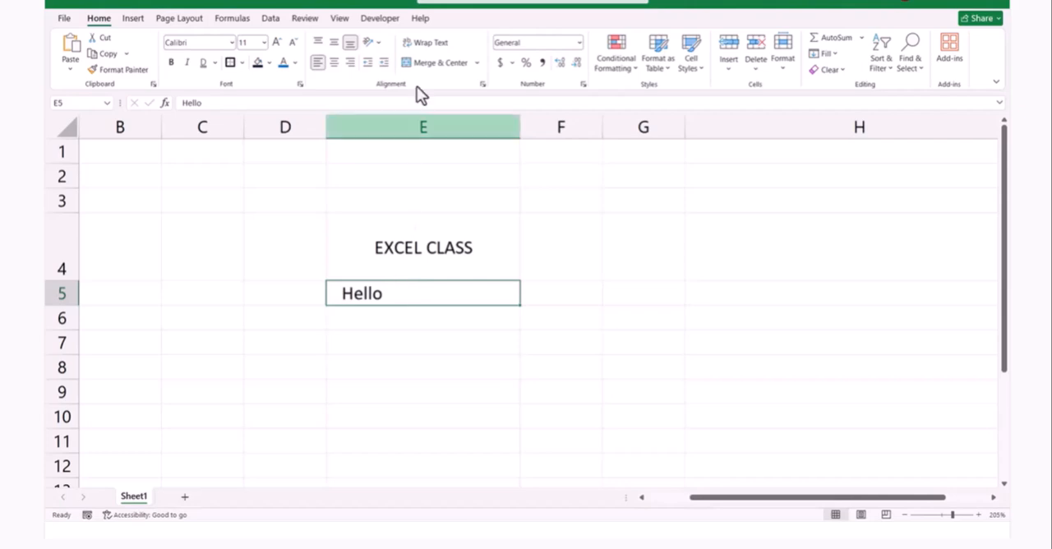
click(383, 63)
click(383, 65)
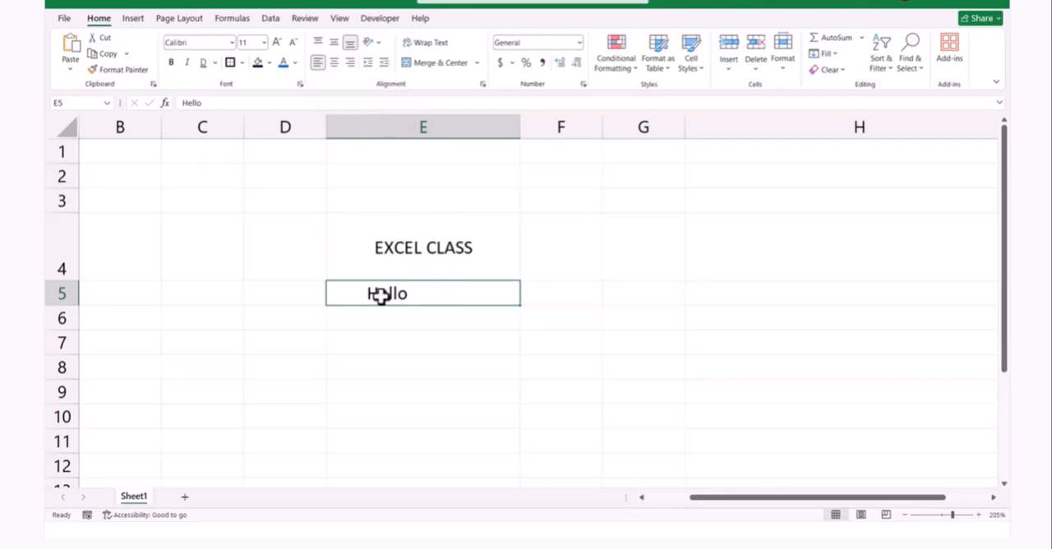
click(368, 62)
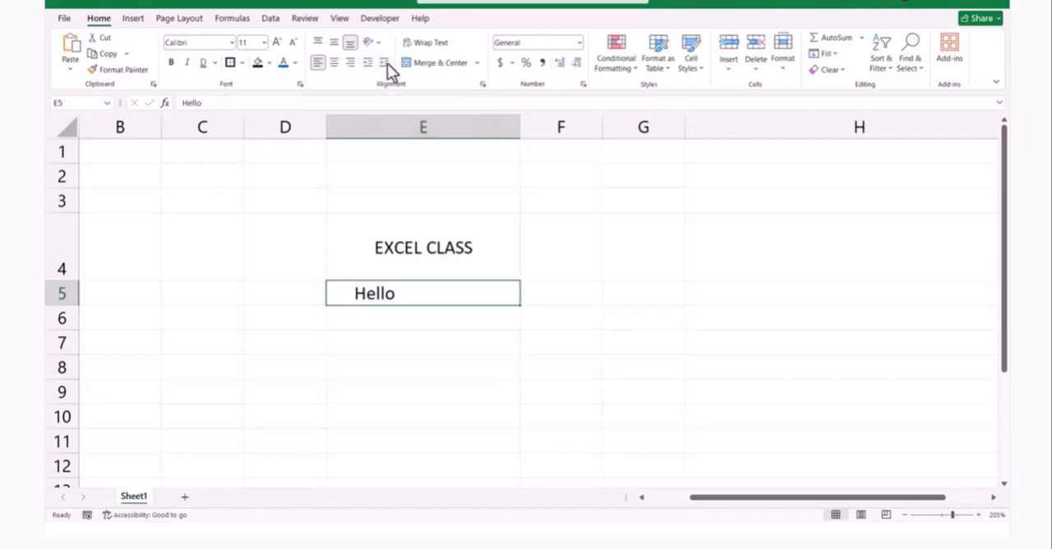
click(365, 67)
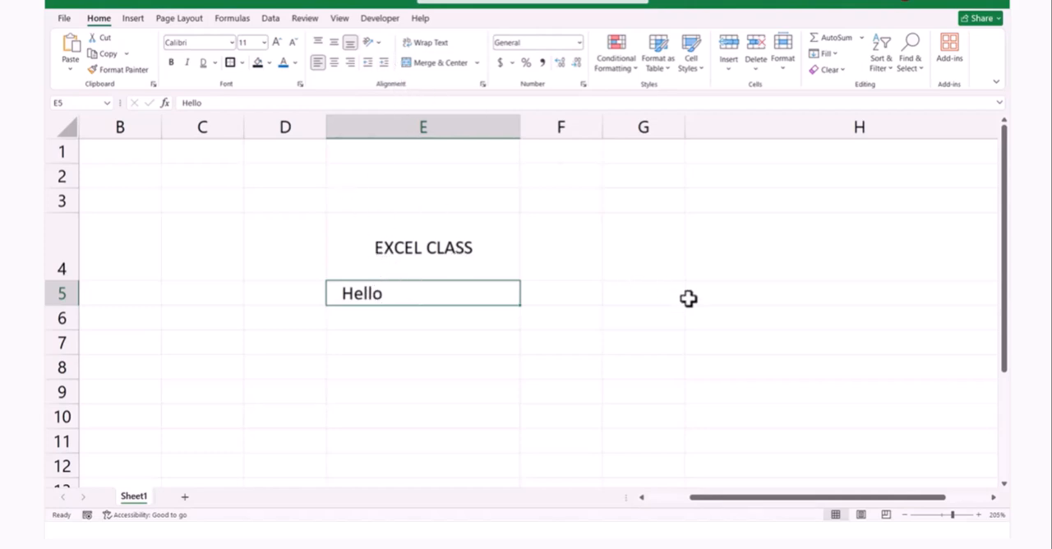
Enter Text in cell G4
click(621, 226)
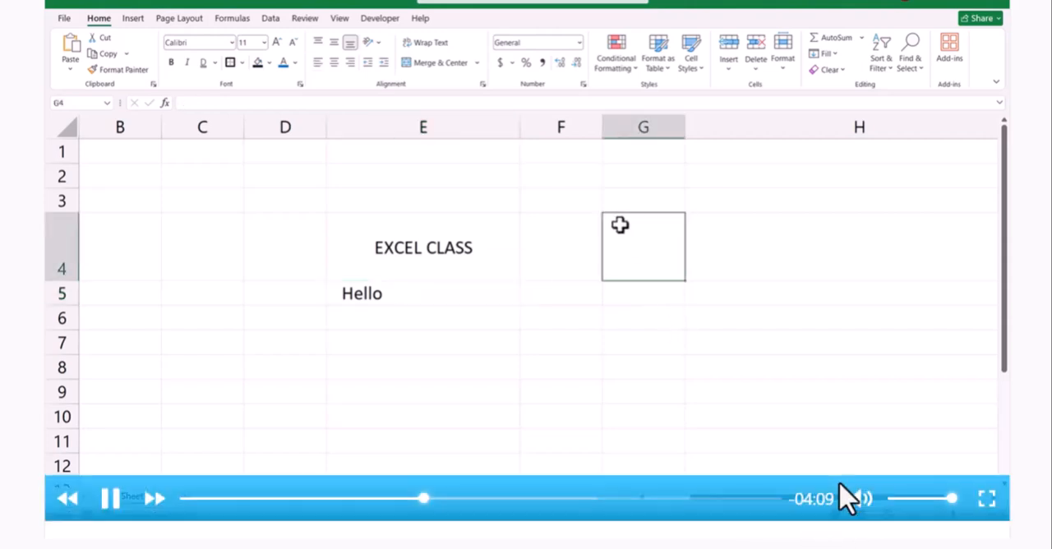
double_click(621, 228)
text(Text)
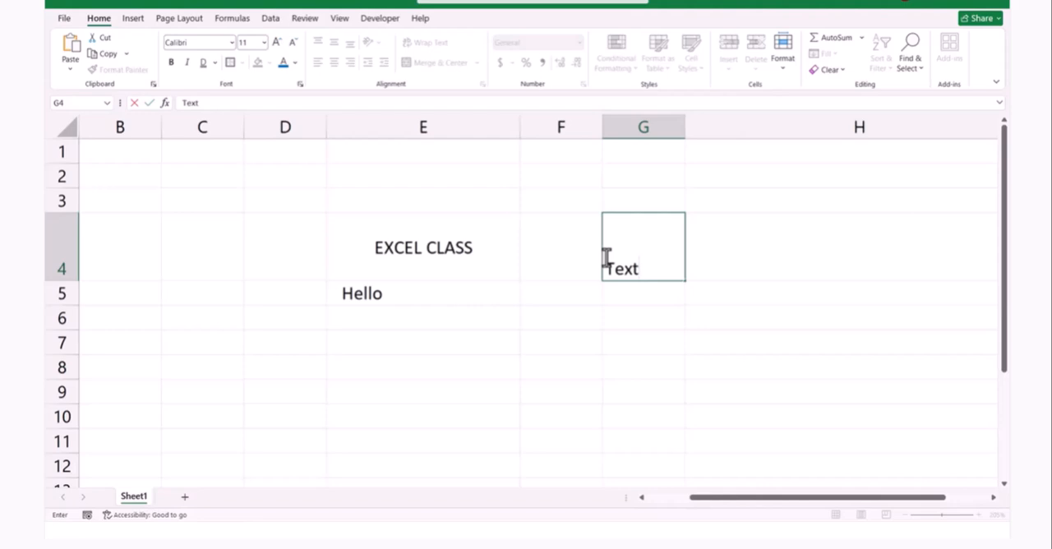
click(578, 337)
Top-align the content of cell G4 and set its orientation to Vertical Text
click(609, 250)
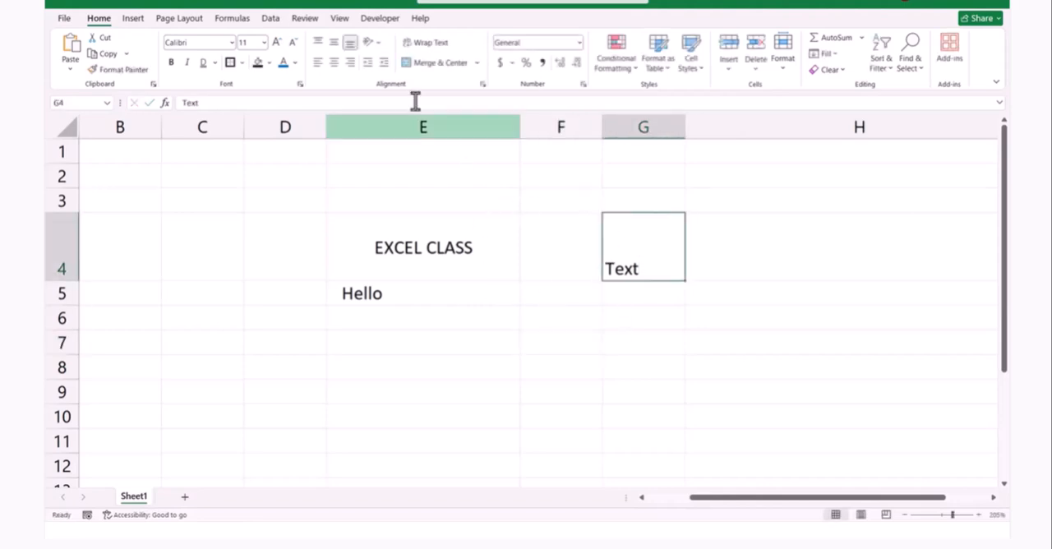
click(318, 43)
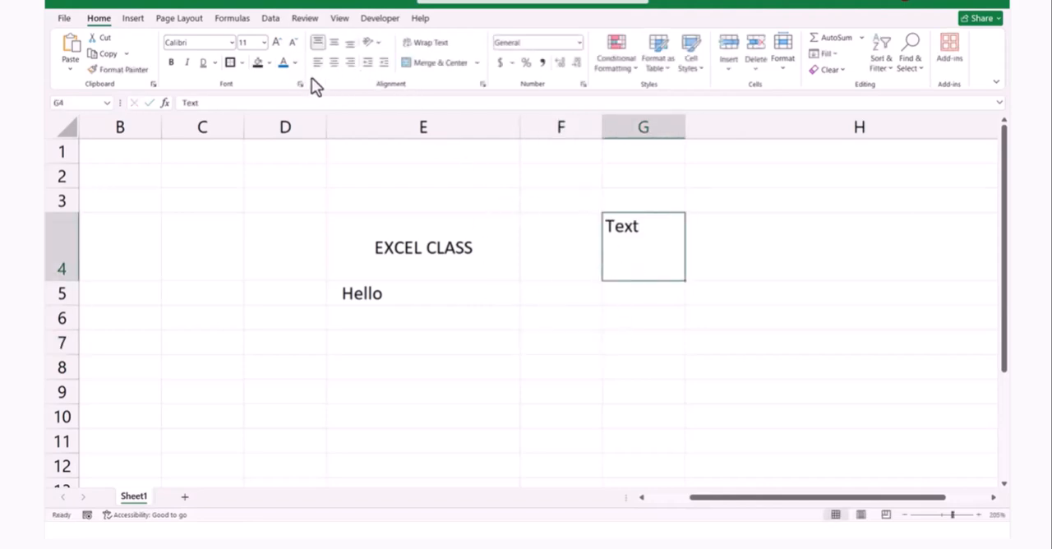
click(379, 44)
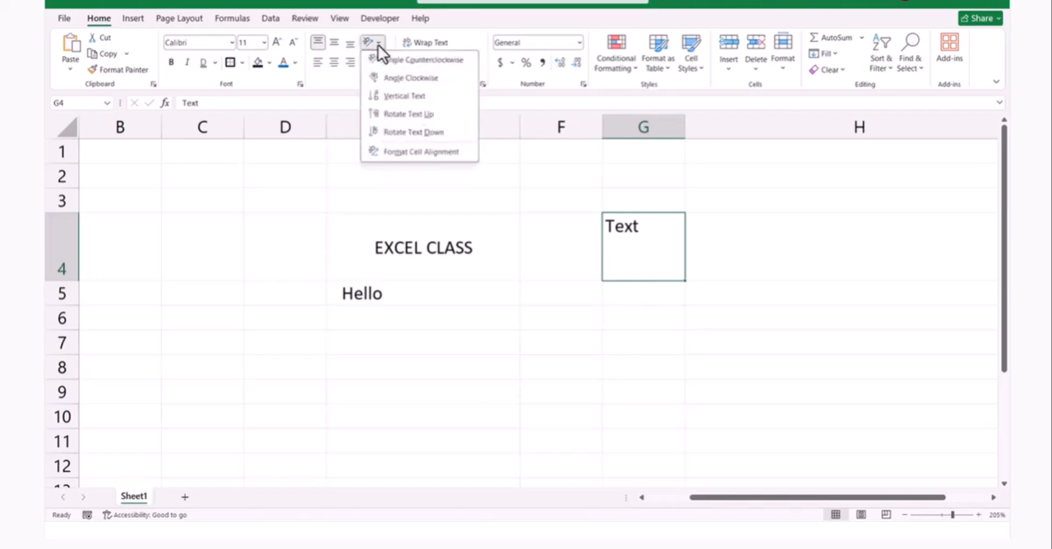
click(422, 96)
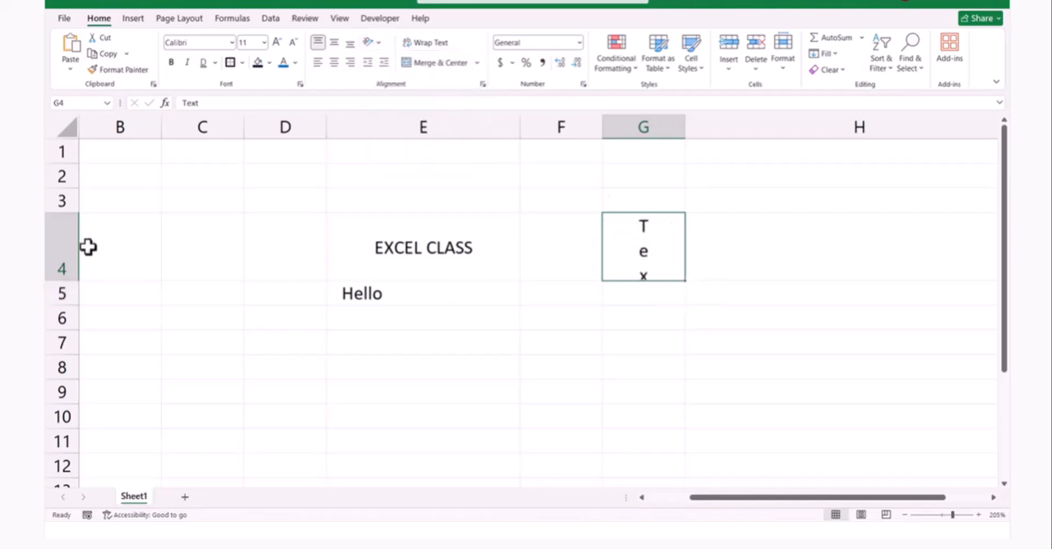
Increase the height of row 4 to fit the whole vertical text and set cell G4's orientation to Angle Counterclockwise
drag(76, 281, 79, 337)
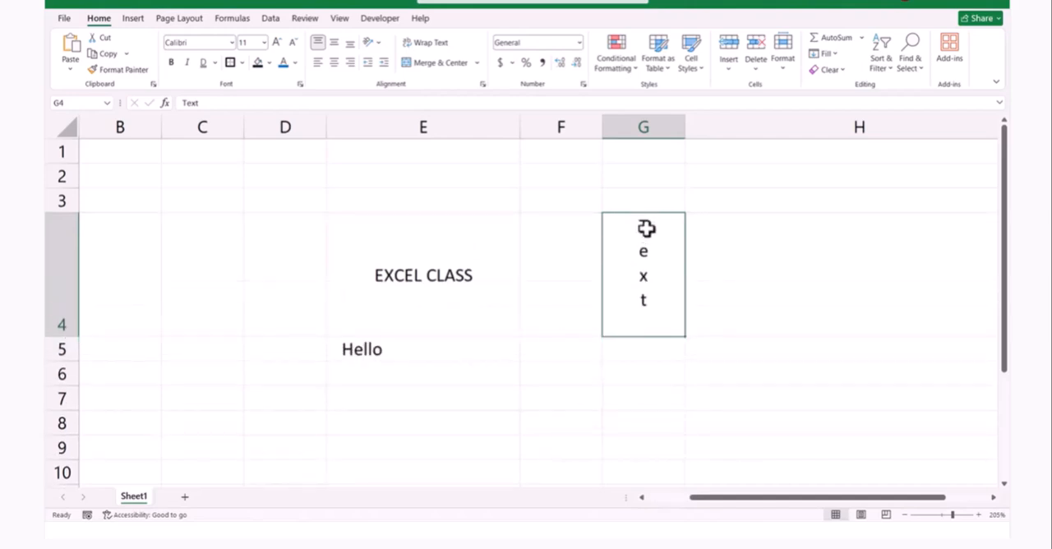
click(378, 43)
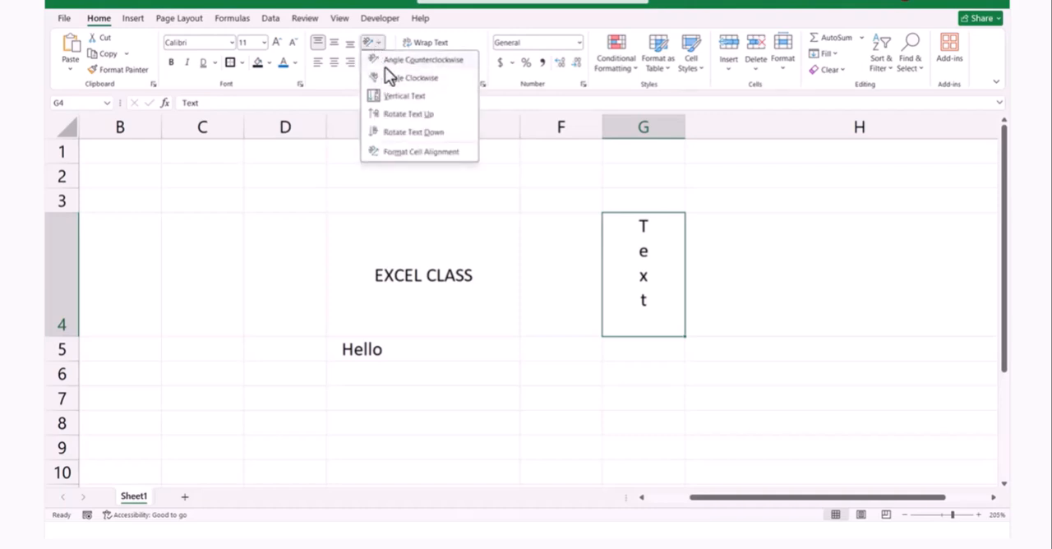
click(394, 59)
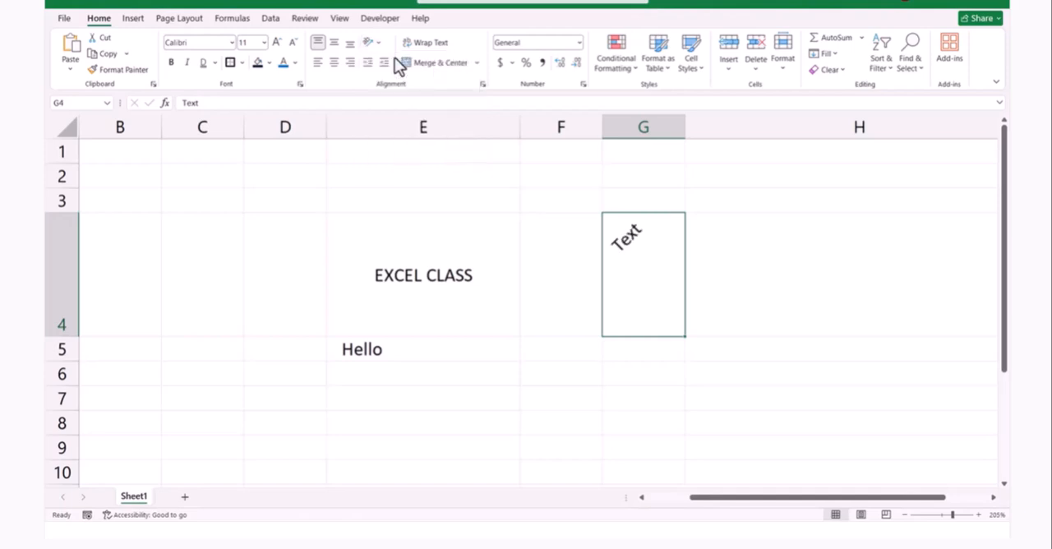
Change the text orientation of cell G4 to Angle Clockwise, Rotate Text Up and finally Rotate Text Down
click(379, 45)
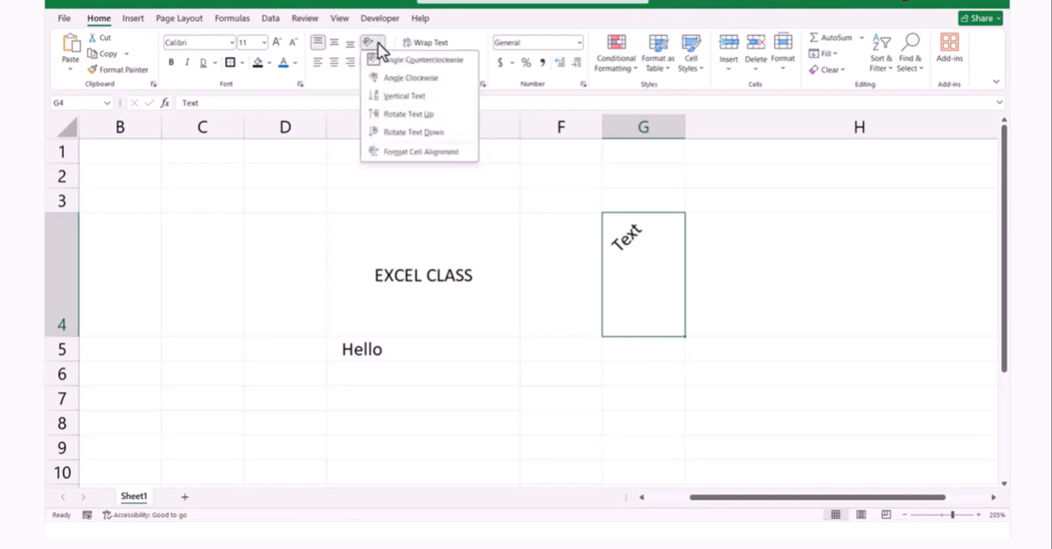
click(407, 78)
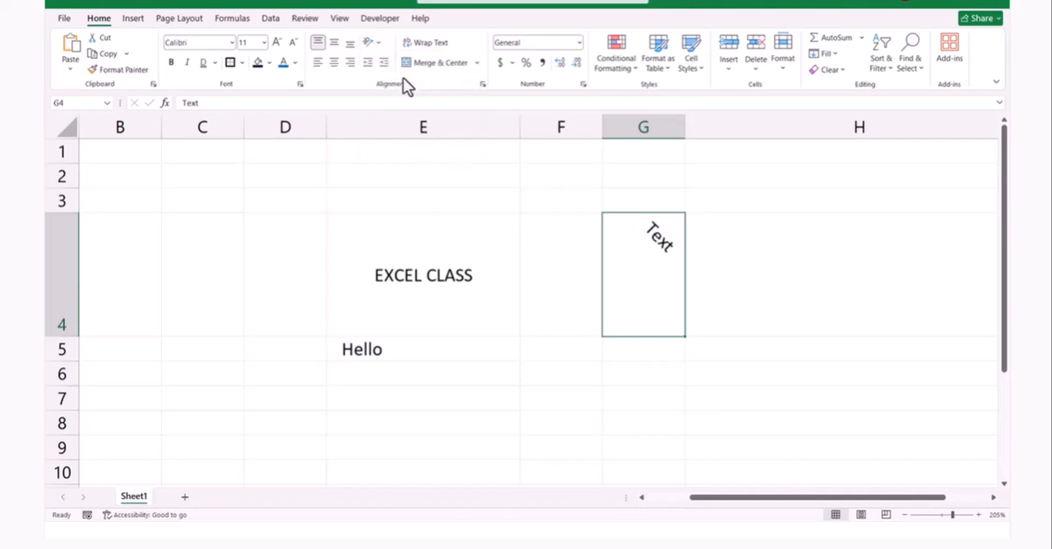
click(380, 45)
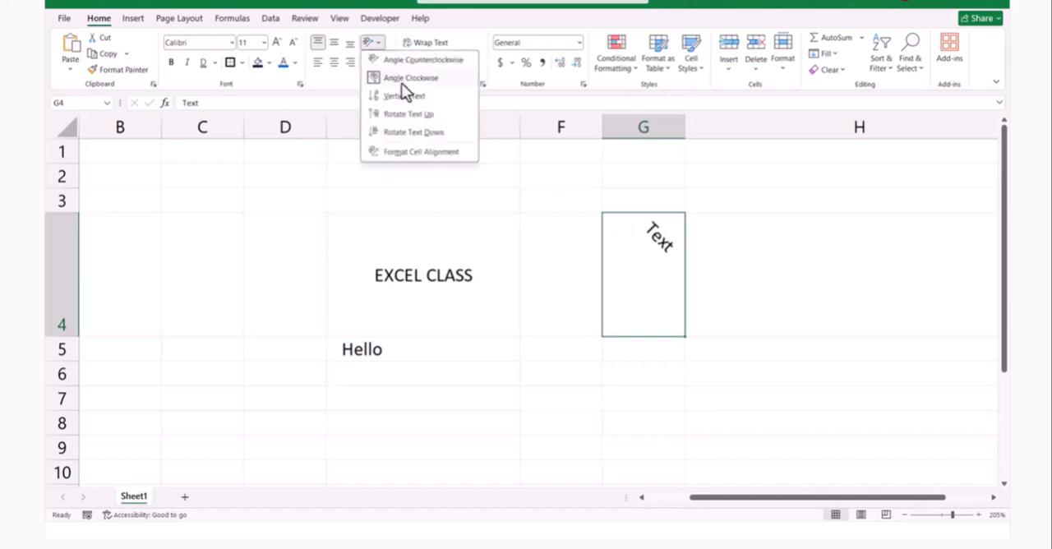
click(401, 113)
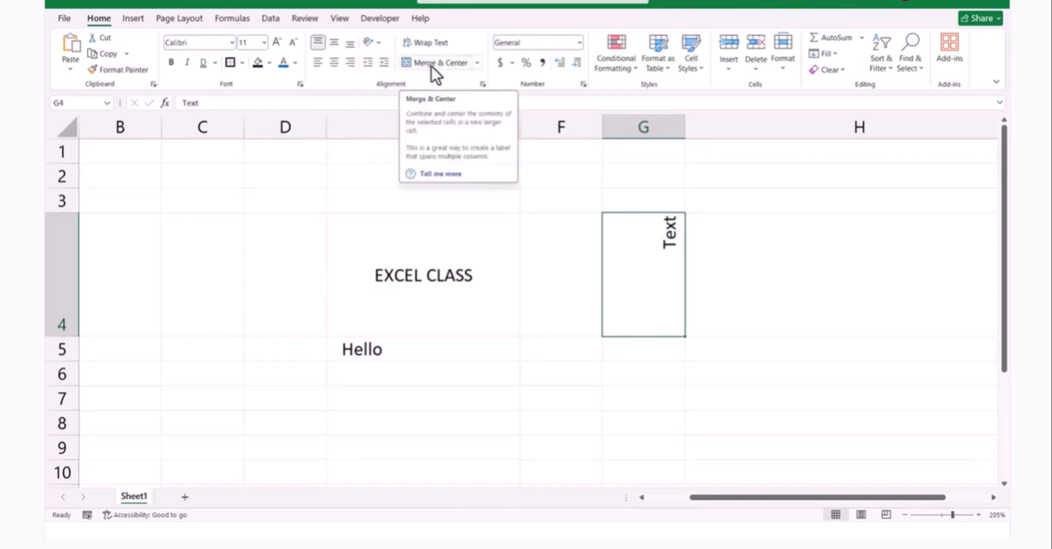
click(378, 46)
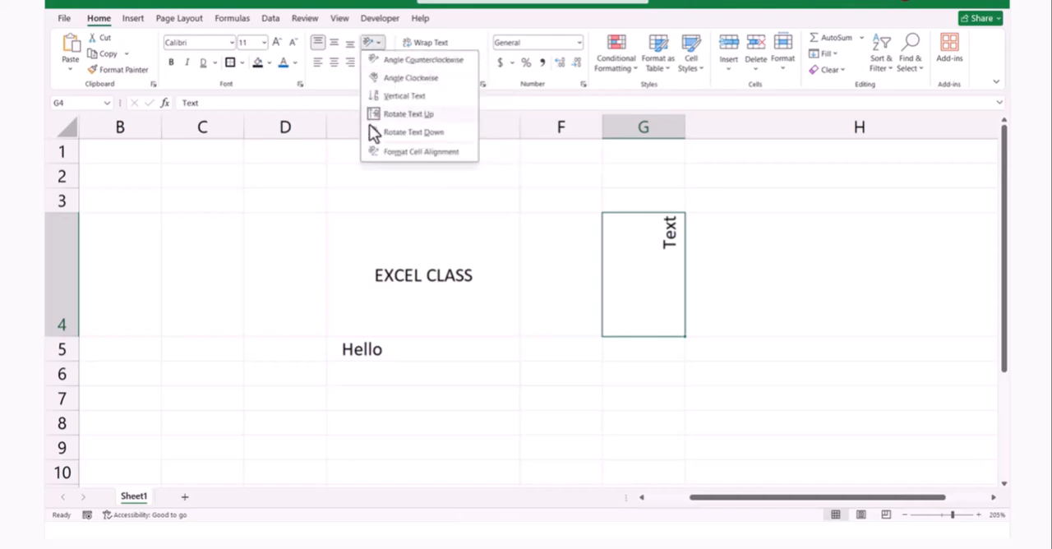
click(407, 131)
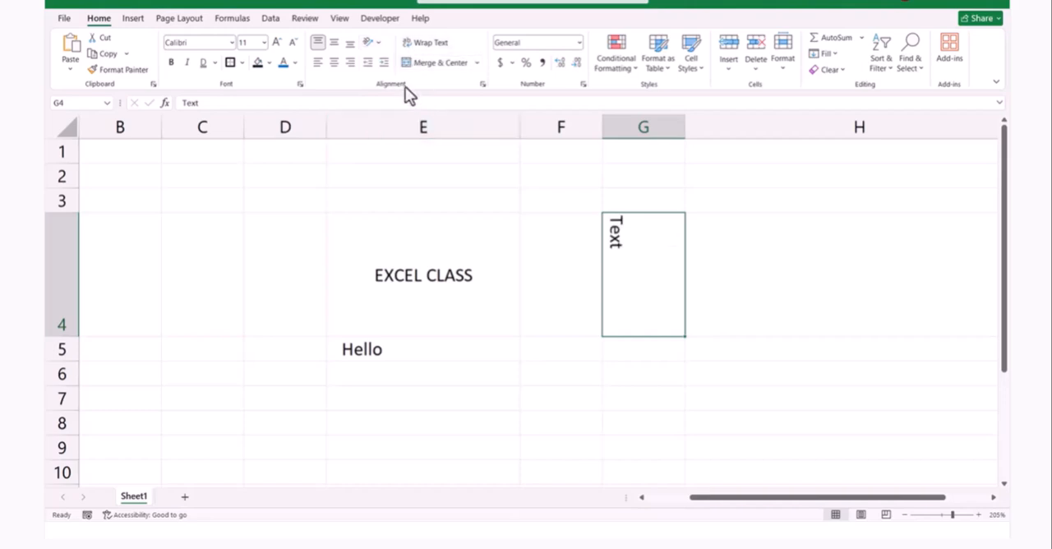
Review the text control and orientation options in the cell alignment settings of G4 and close them without changes
click(375, 49)
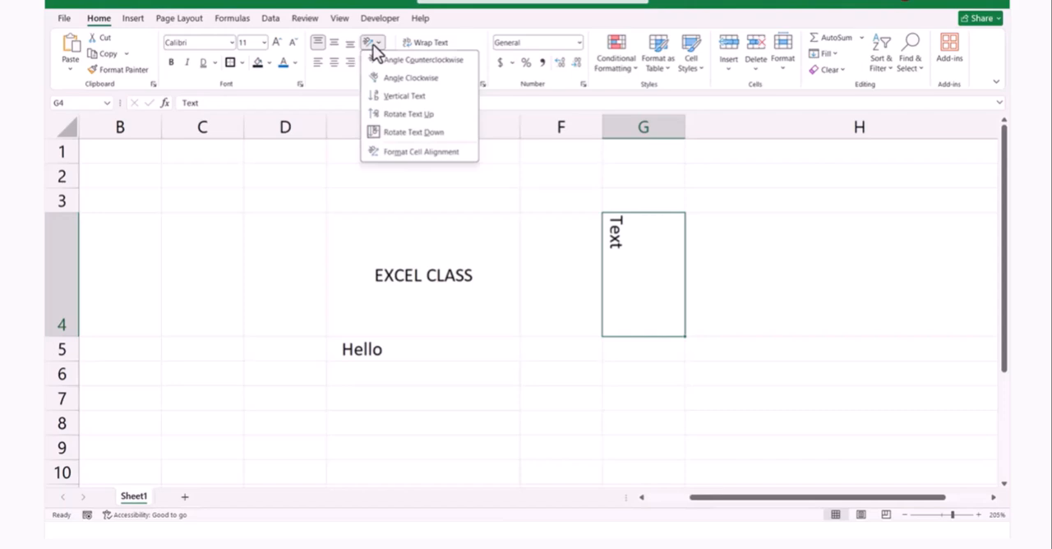
click(408, 151)
drag(329, 62, 238, 61)
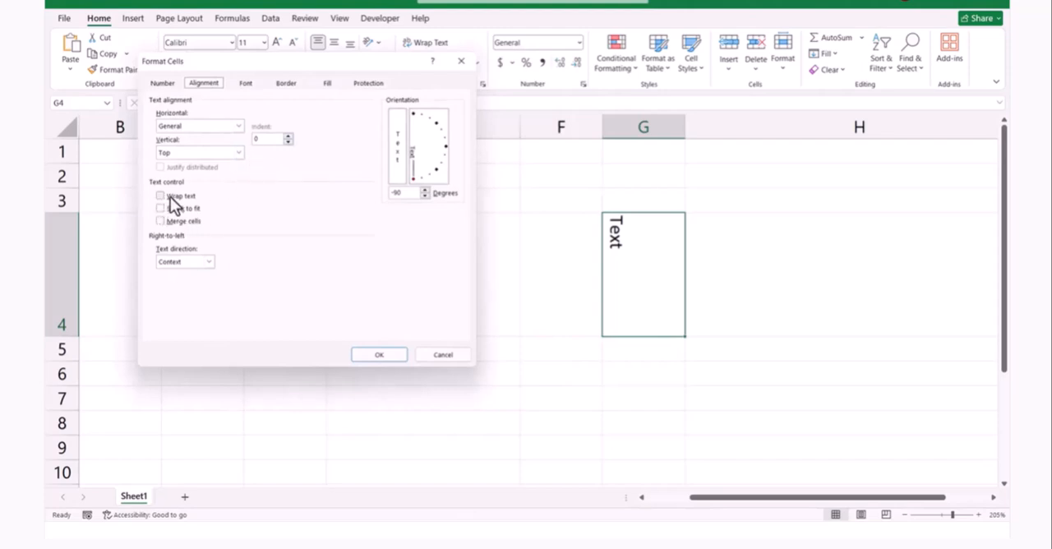
click(440, 357)
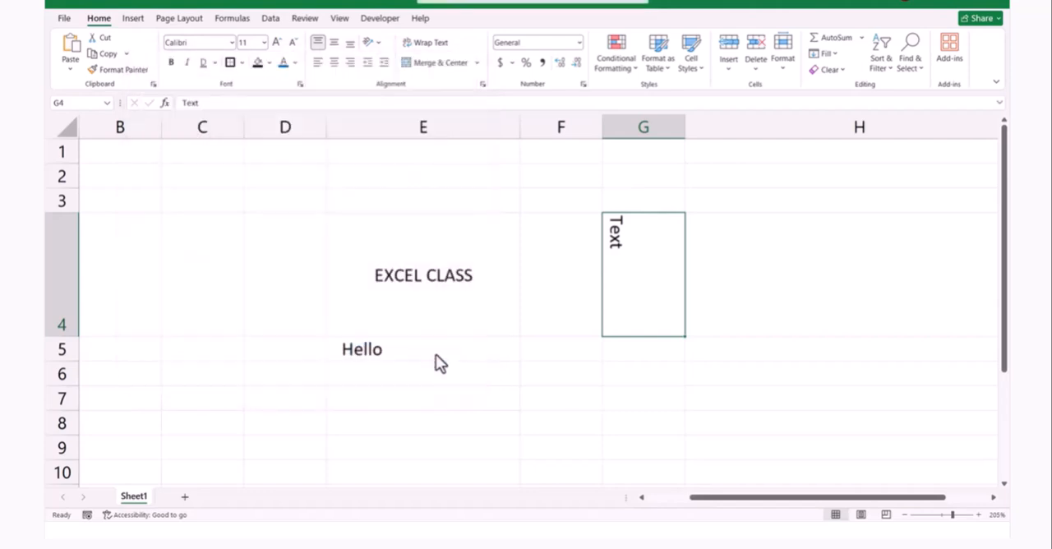
Enter This is Demo in cell G1
click(623, 151)
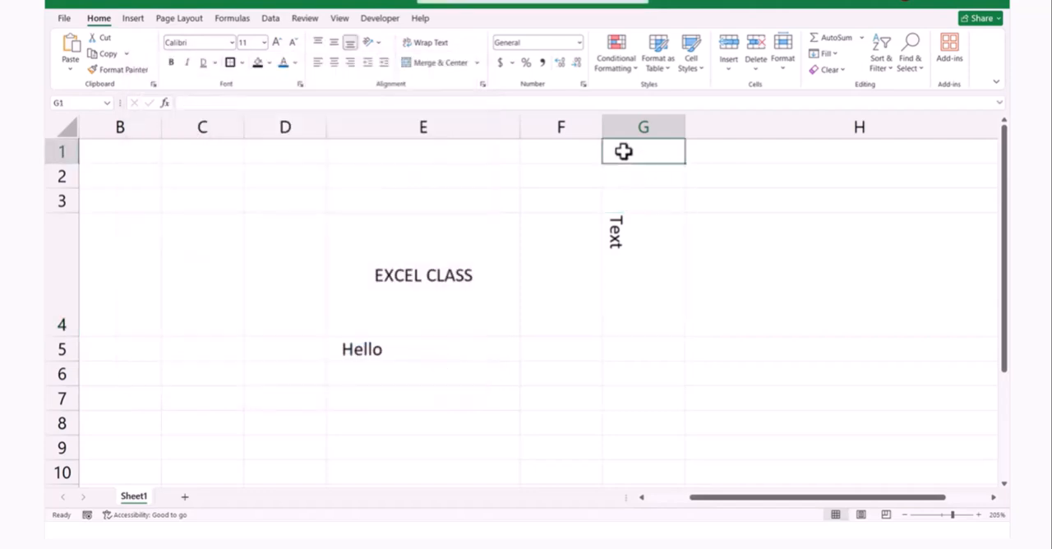
text(This)
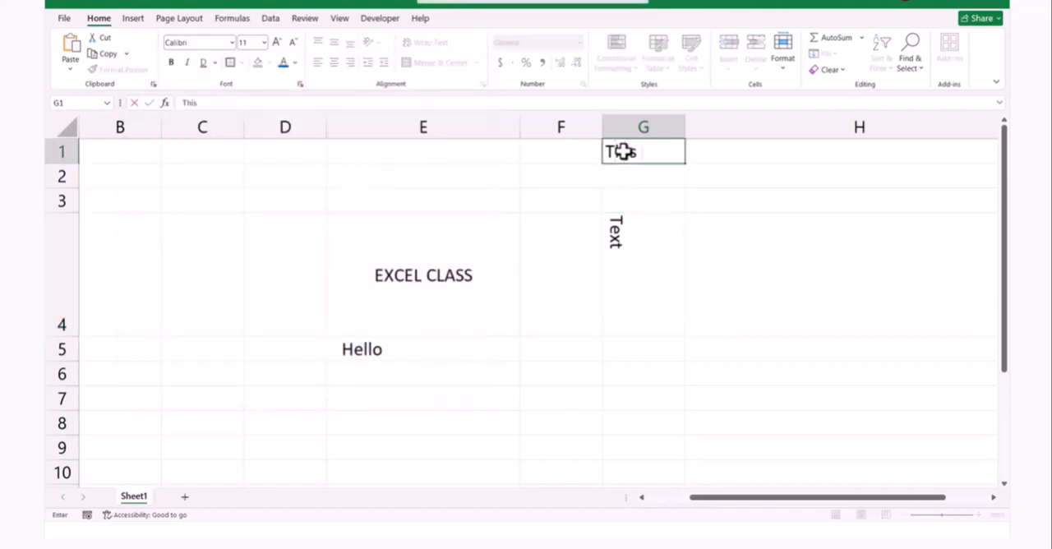
text( is Dem)
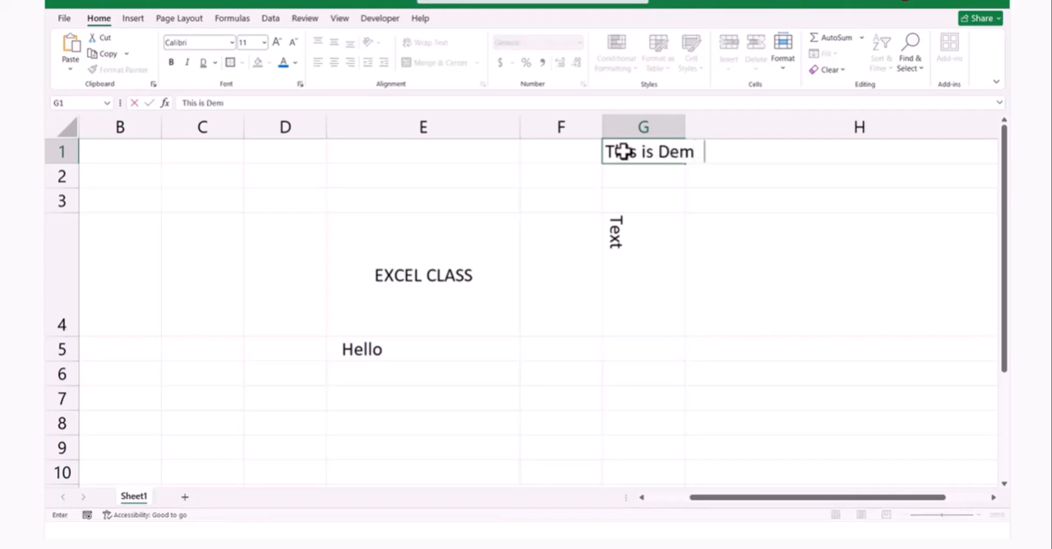
key(Return)
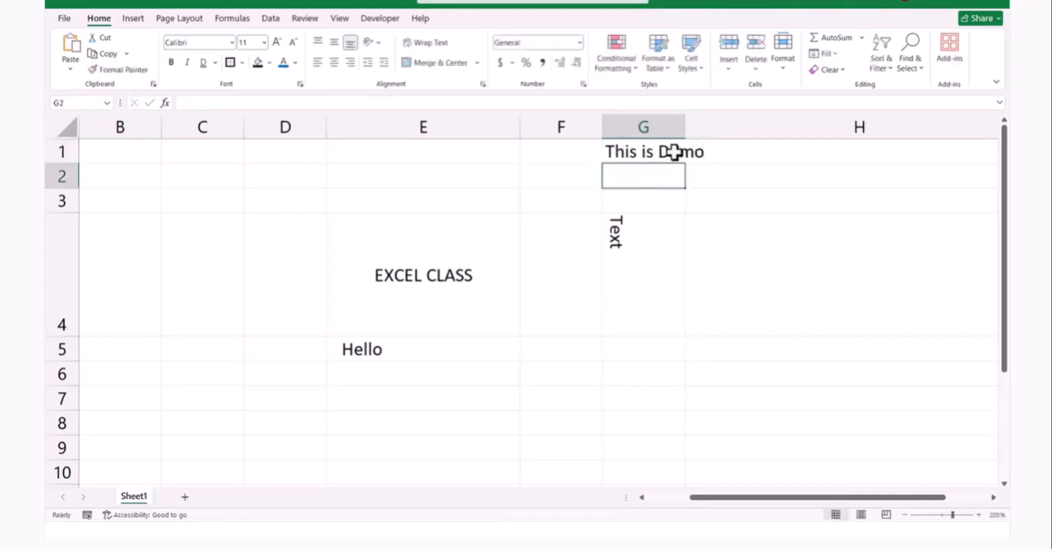
Wrap the text of cell G1 through its cell alignment settings, and toggle the wrapping off and on again
click(712, 199)
click(645, 146)
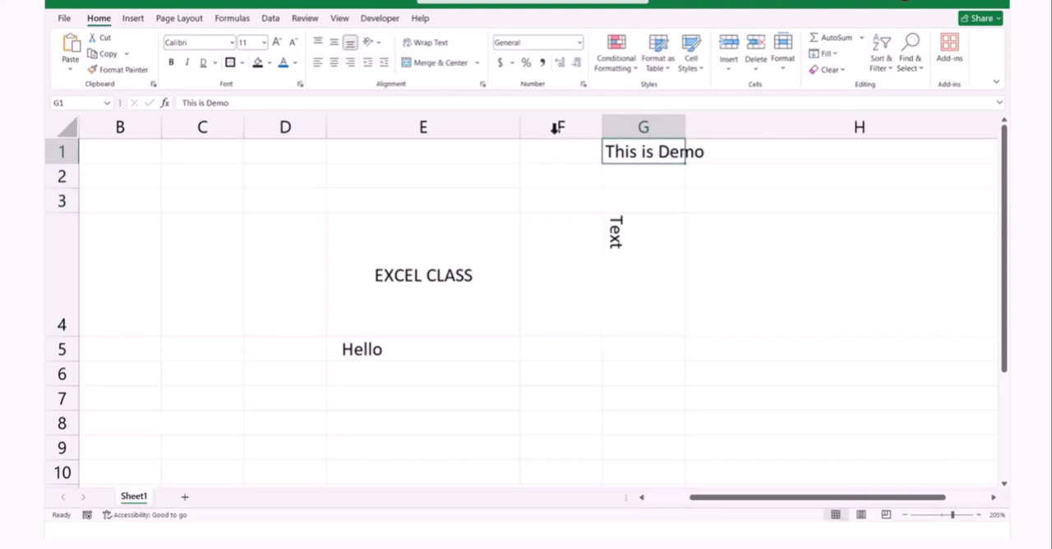
click(376, 42)
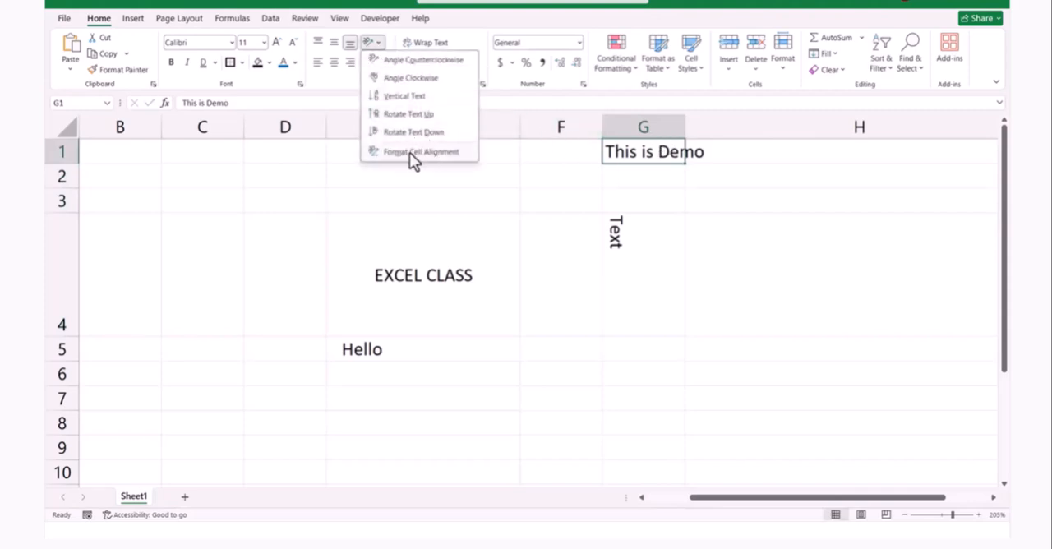
click(410, 152)
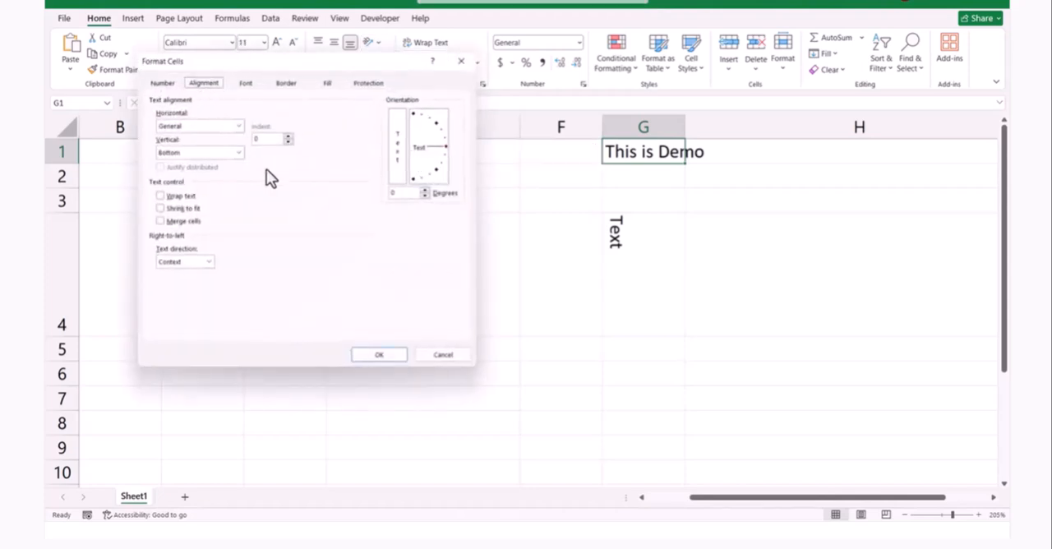
click(160, 198)
click(377, 355)
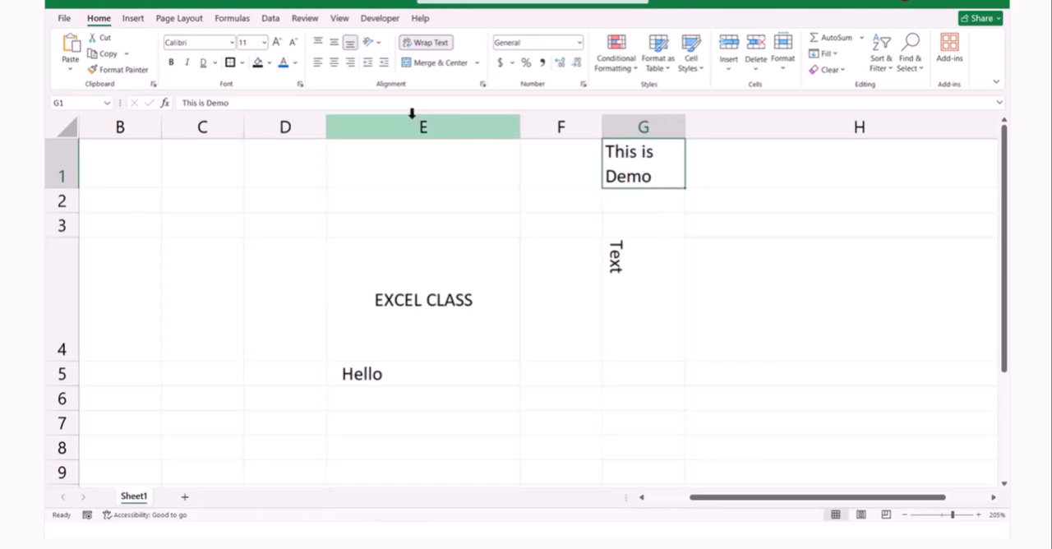
click(425, 45)
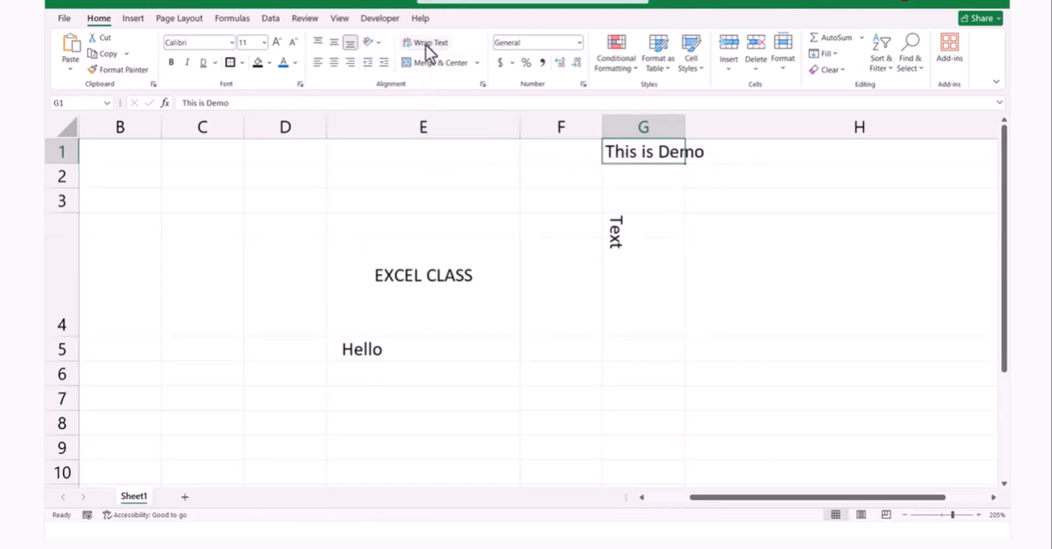
click(426, 45)
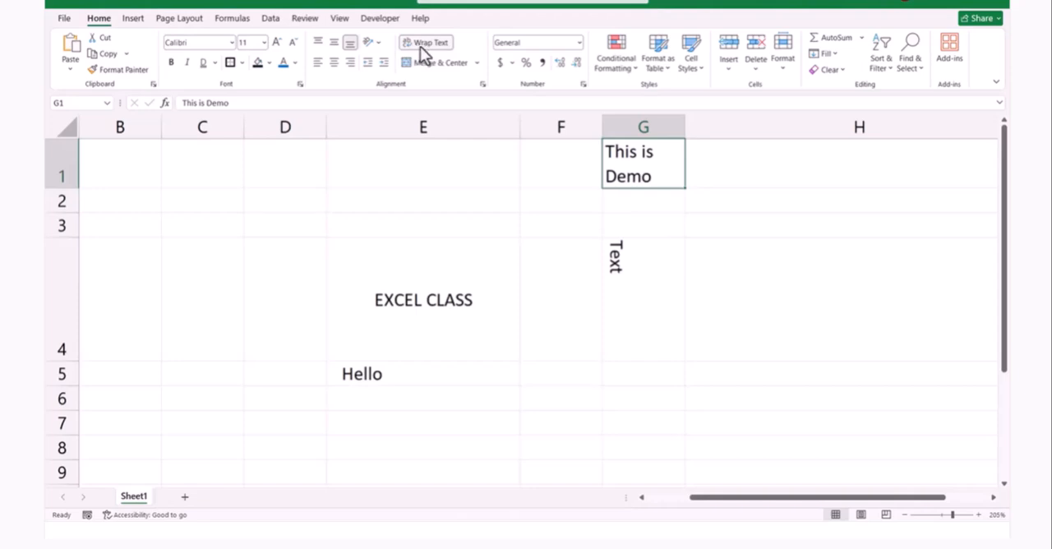
Replace Wrap text with Shrink to fit in the alignment settings of cell G1
click(483, 85)
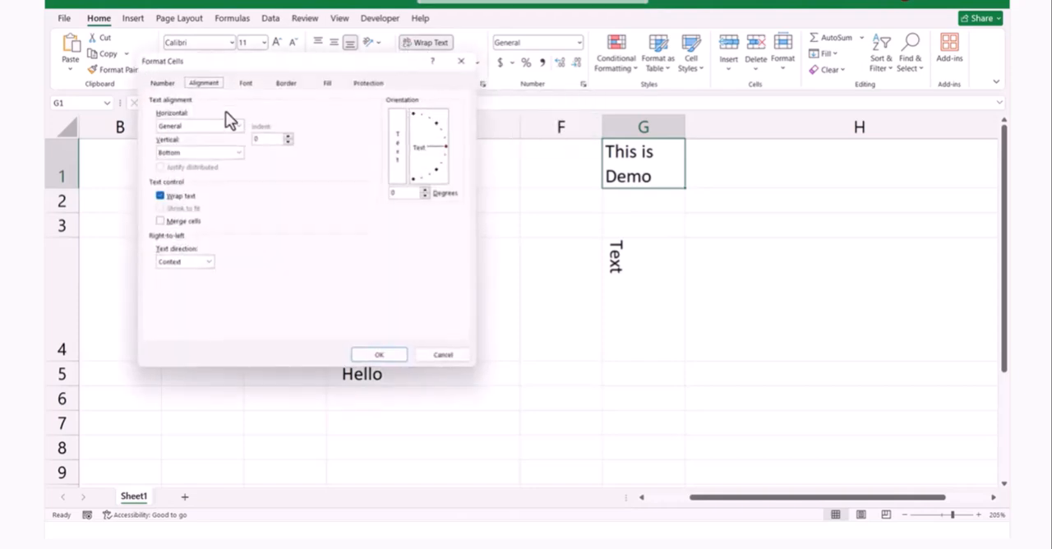
click(160, 196)
click(163, 208)
click(380, 355)
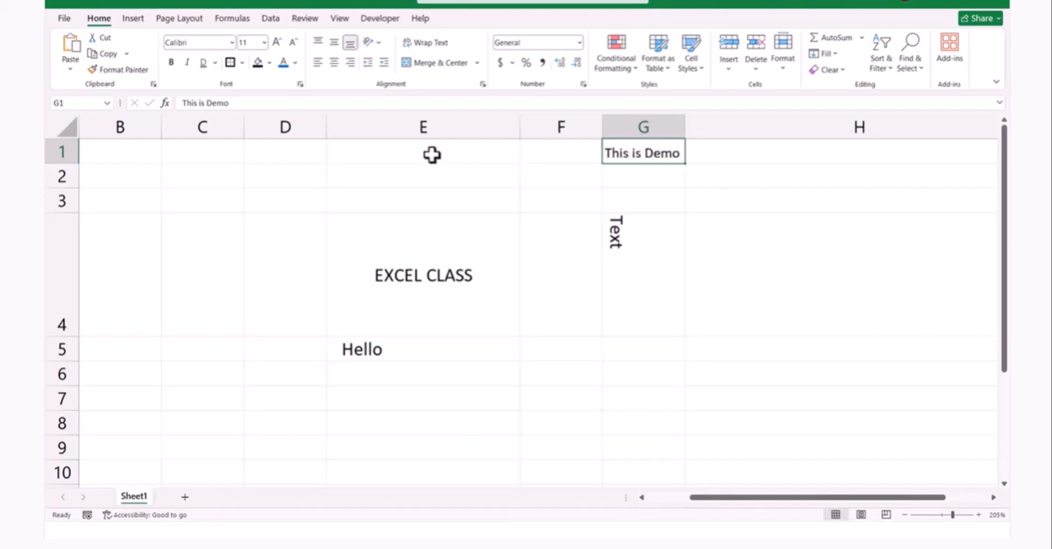
Enter This is Online Excel Class in cell C2
click(207, 175)
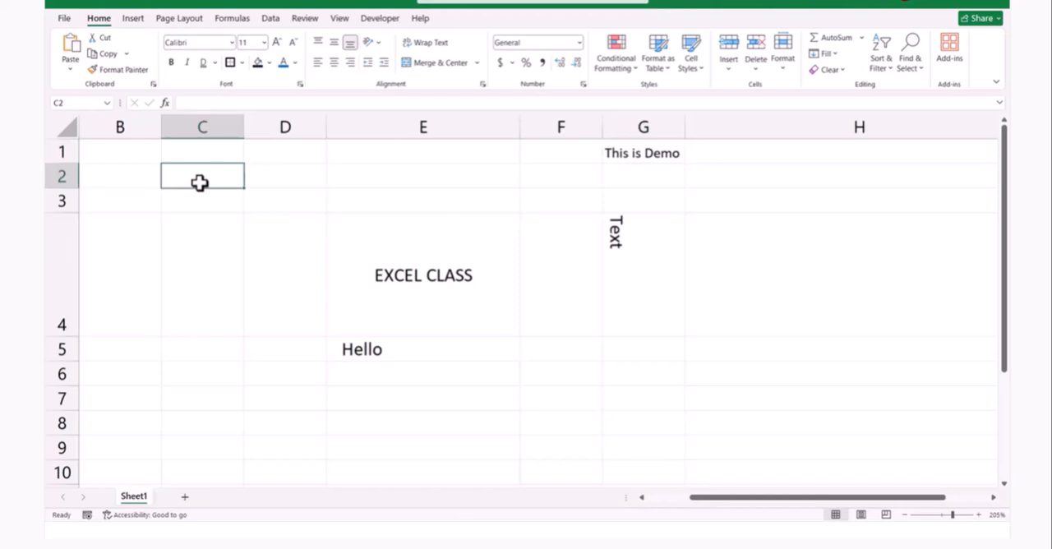
text(This is Online Excel Class)
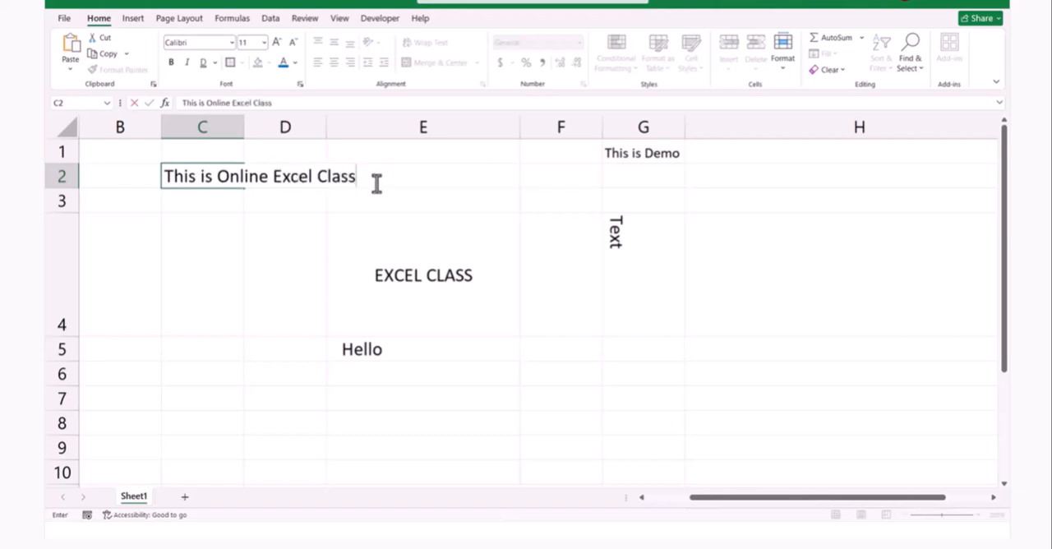
click(308, 207)
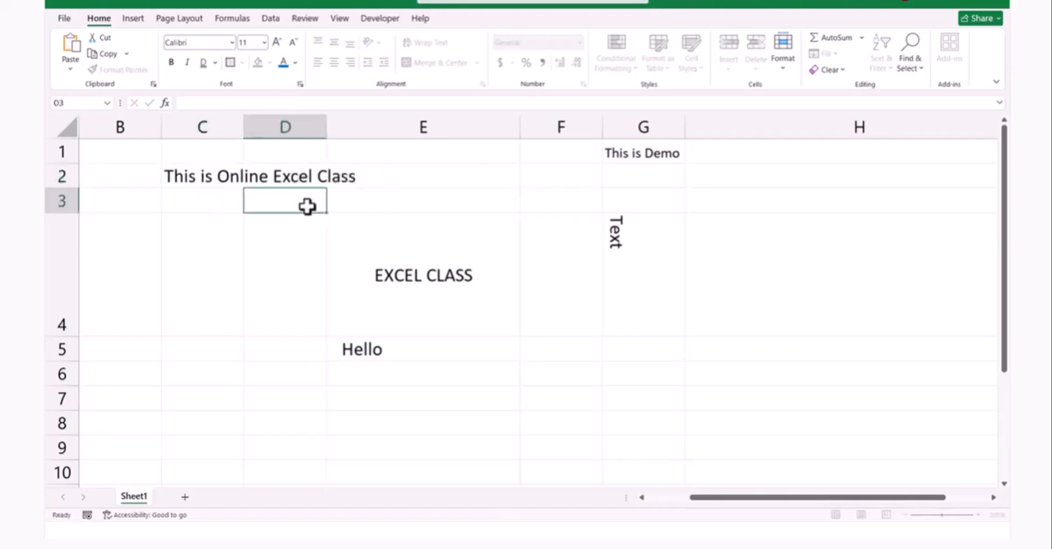
Apply Shrink to fit to cell C2 in its alignment settings and undo that change
click(226, 199)
click(205, 169)
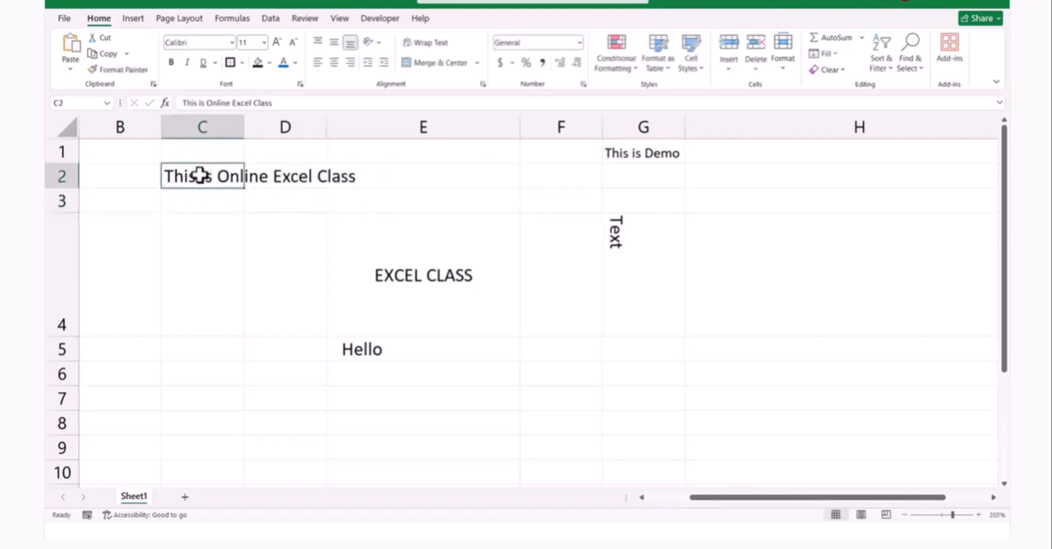
click(483, 84)
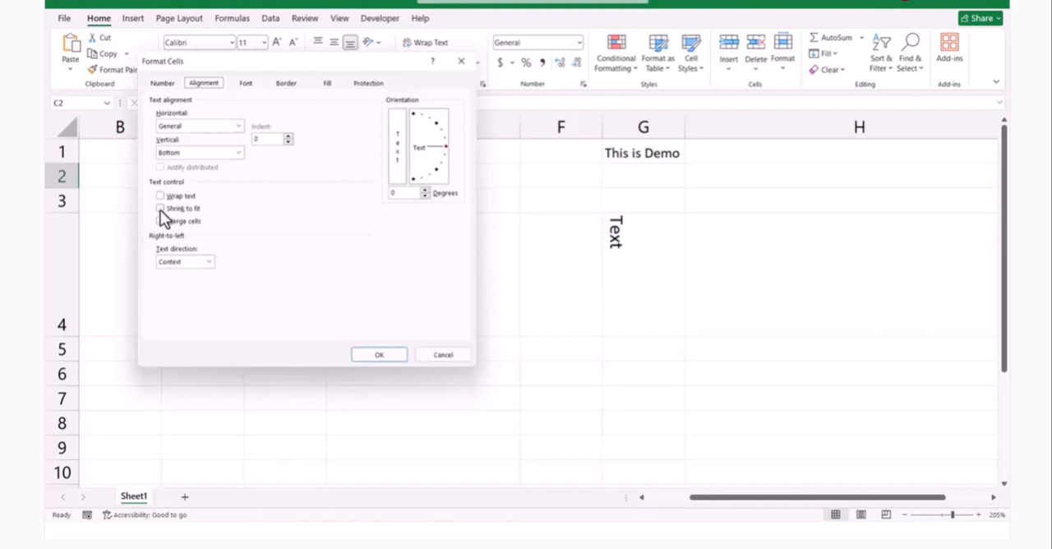
click(161, 209)
click(379, 355)
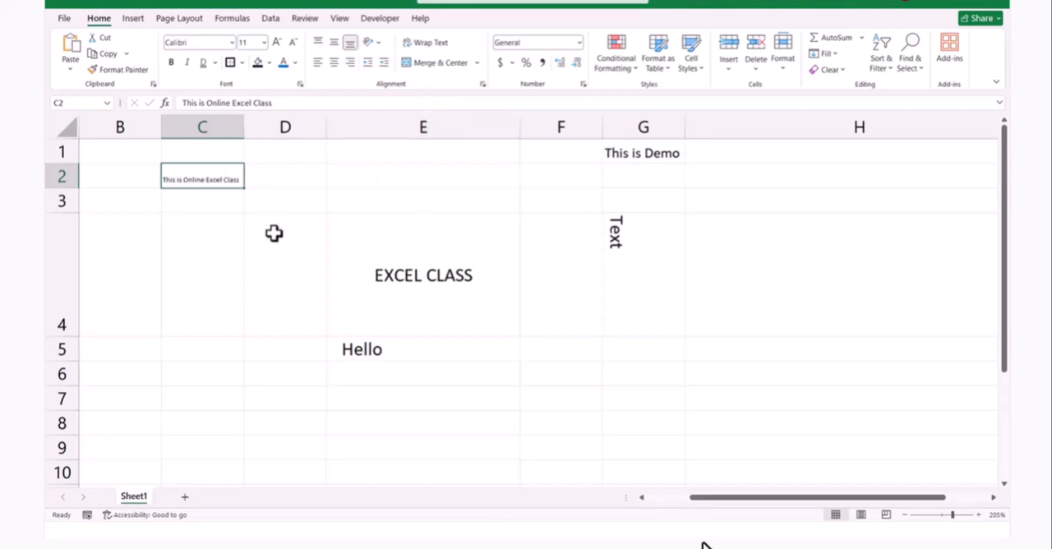
key(ctrl+z)
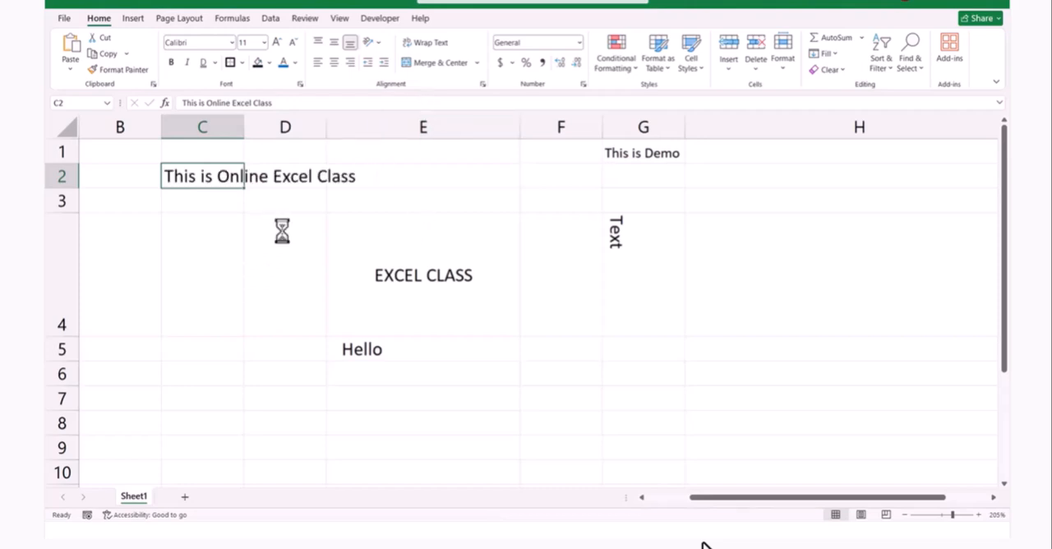
Merge and center the cells C2 to E2 across the This is Online Excel Class text and open the merged cell for editing
click(389, 175)
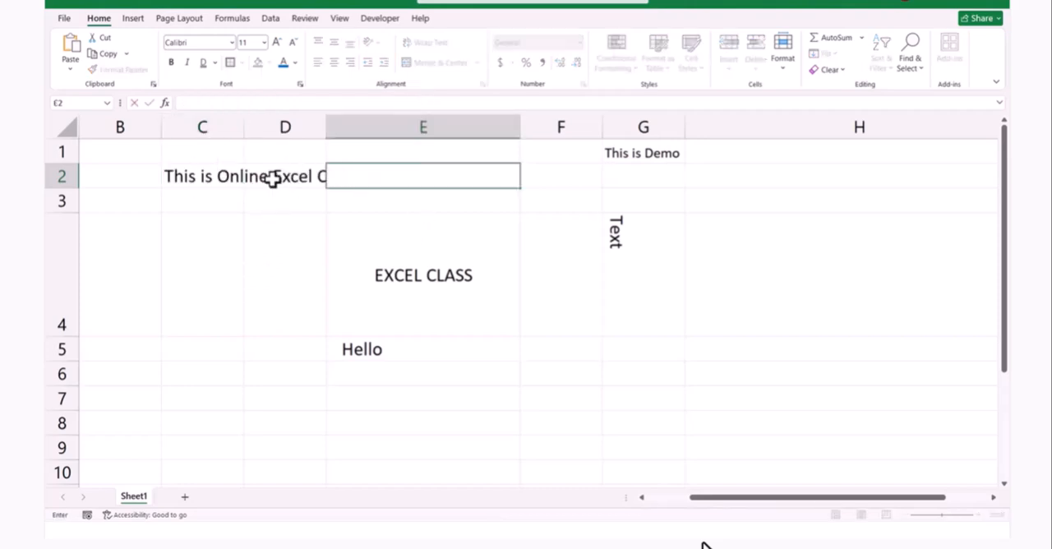
click(177, 201)
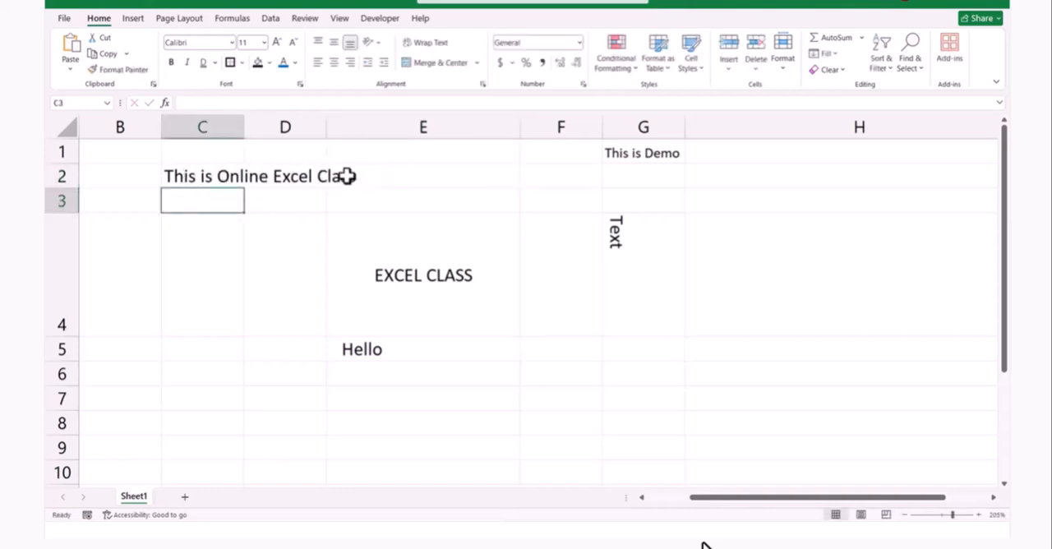
drag(197, 170, 354, 169)
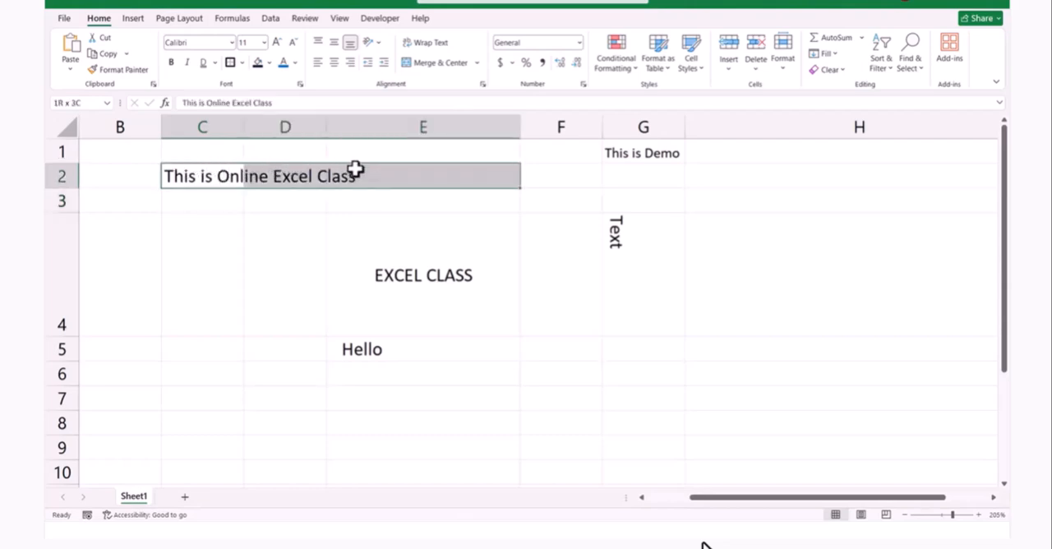
click(442, 62)
double_click(247, 185)
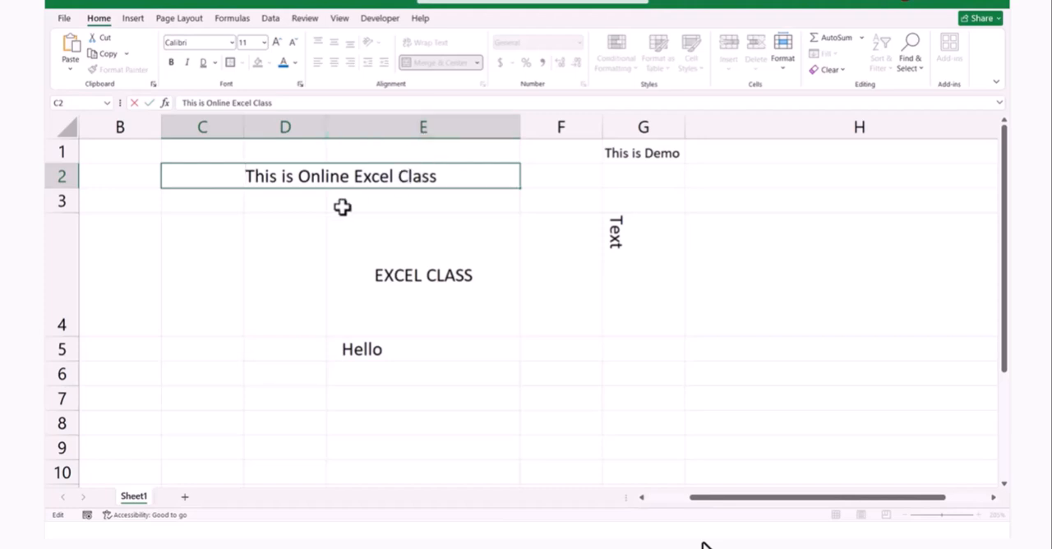
Merge cells C2 to E2 with Merge Cells, without centering the This is Online Excel Class text, and undo that merge
mouse_move(658, 529)
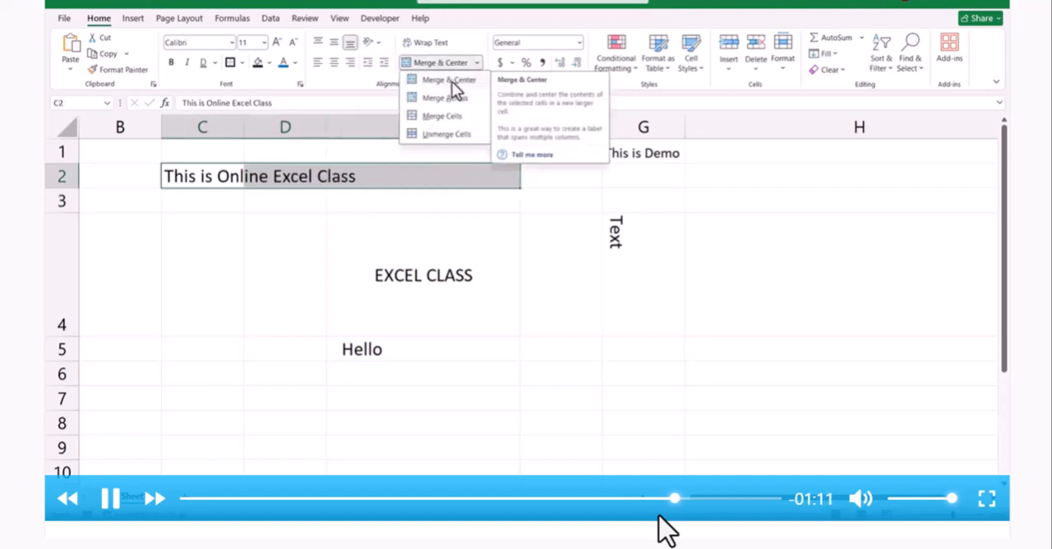
click(436, 117)
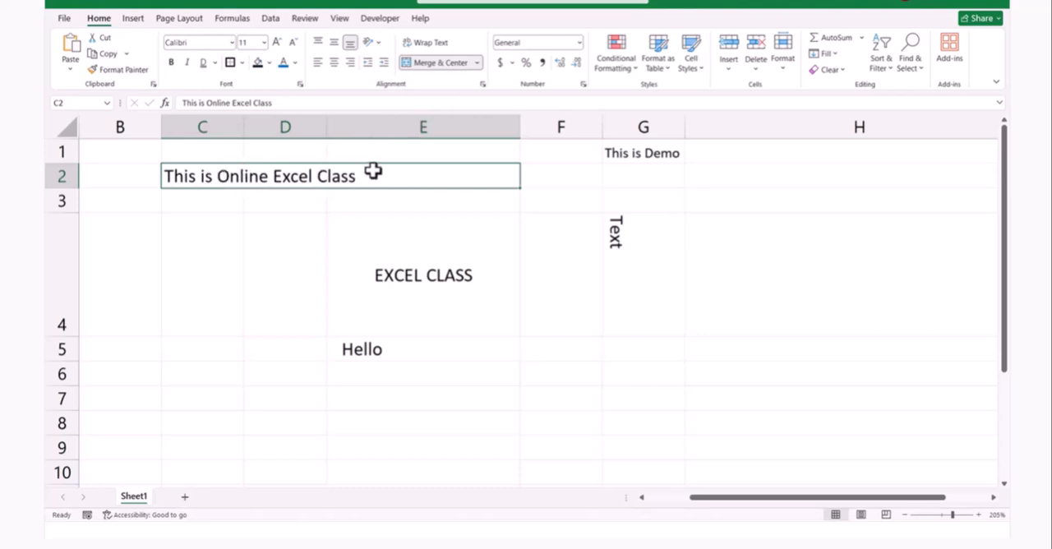
click(304, 209)
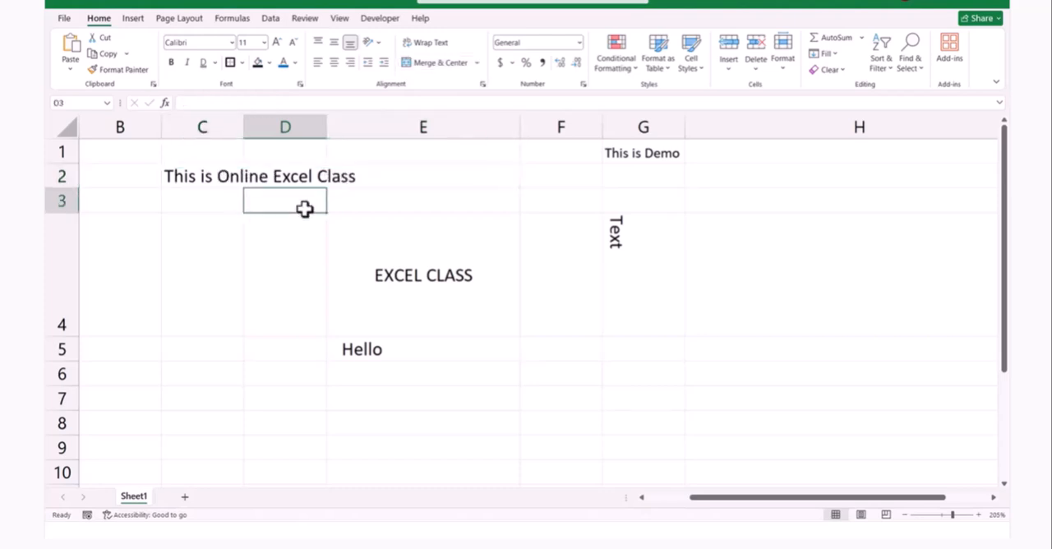
key(Up)
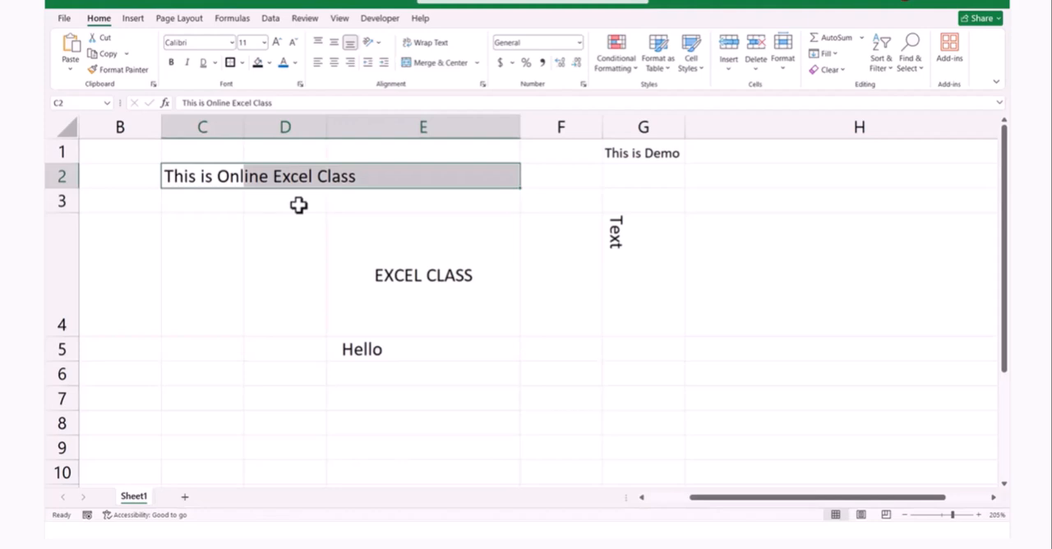
Combine cells C2 to E2 holding the This is Online Excel Class text using Merge Across
click(299, 205)
drag(202, 174, 360, 169)
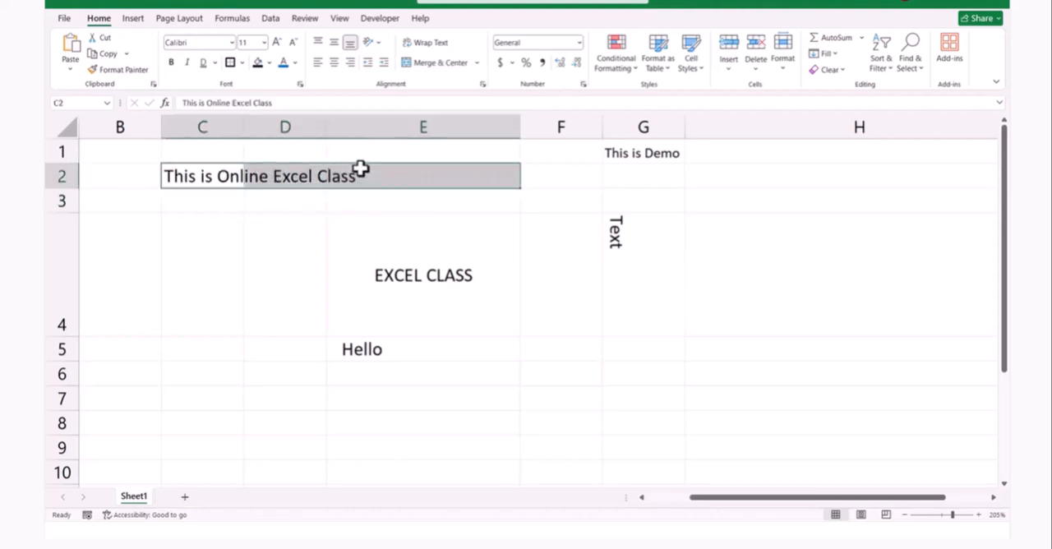
click(478, 64)
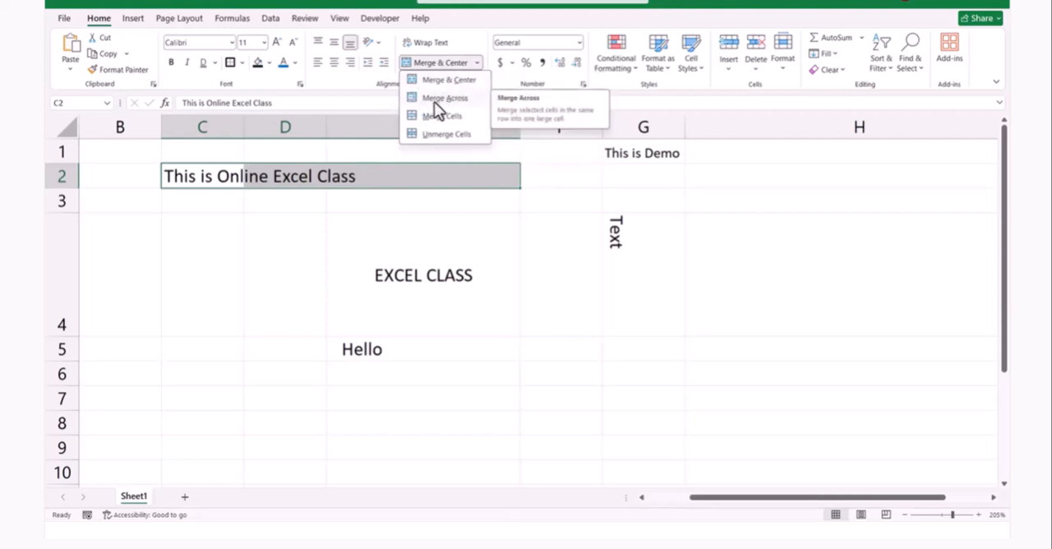
click(437, 99)
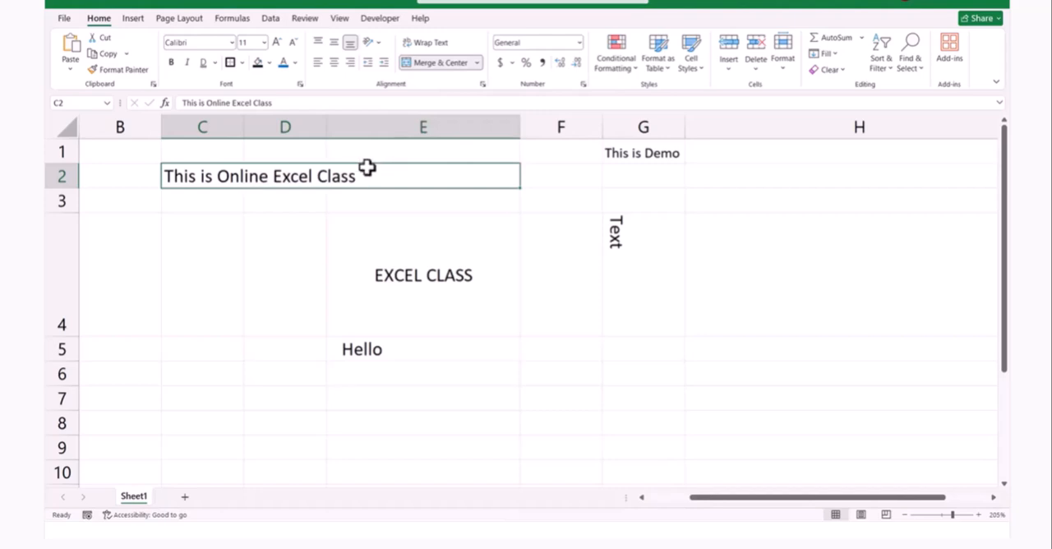
click(475, 63)
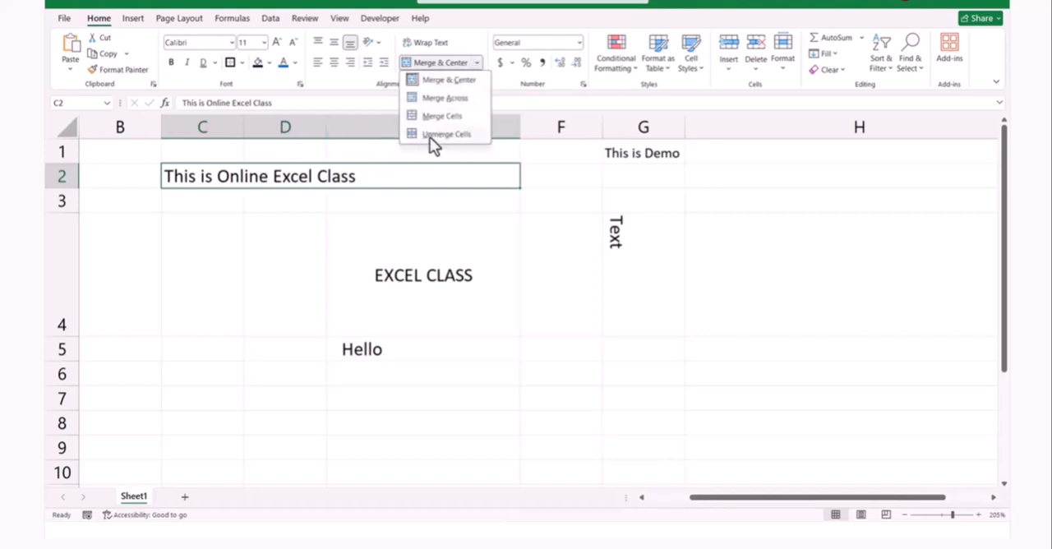
click(220, 177)
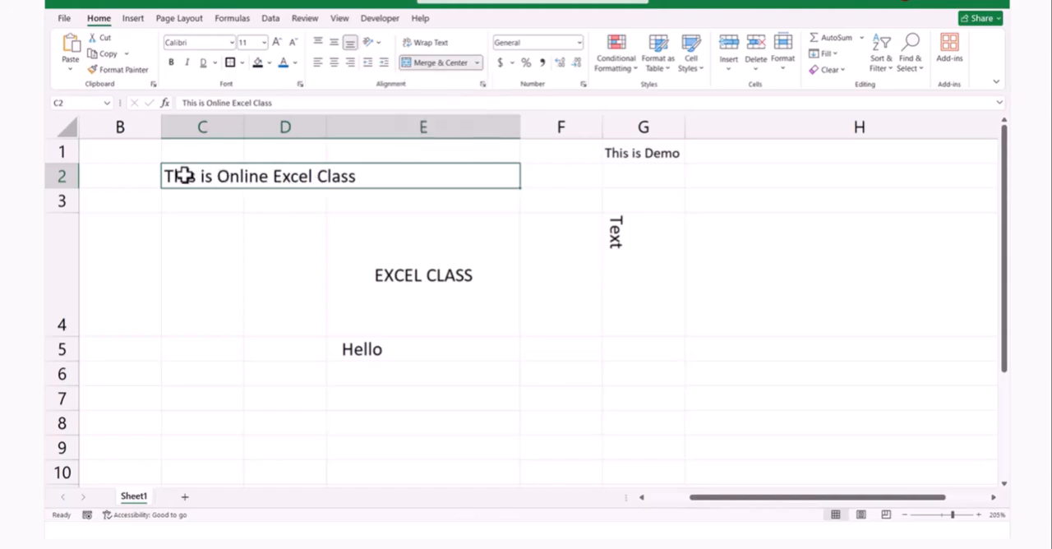